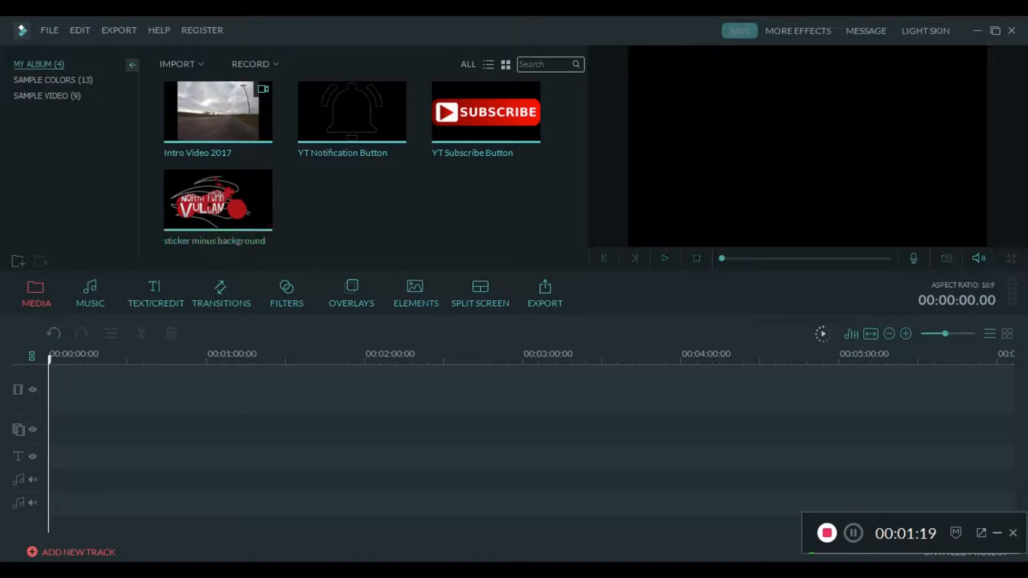
# Import Aug 29 Audio Morning.WMA, Aug 29 Video C1 (1).MP4 and Aug 29 Video C2 (1).MP4 from the Desktop into the media library
pyautogui.click(181, 64)
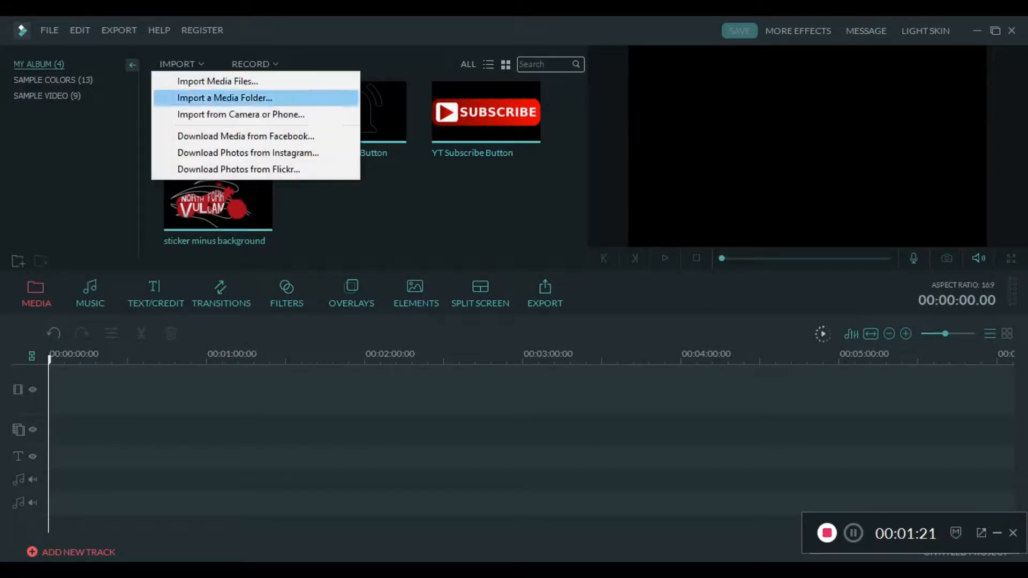
pyautogui.click(214, 80)
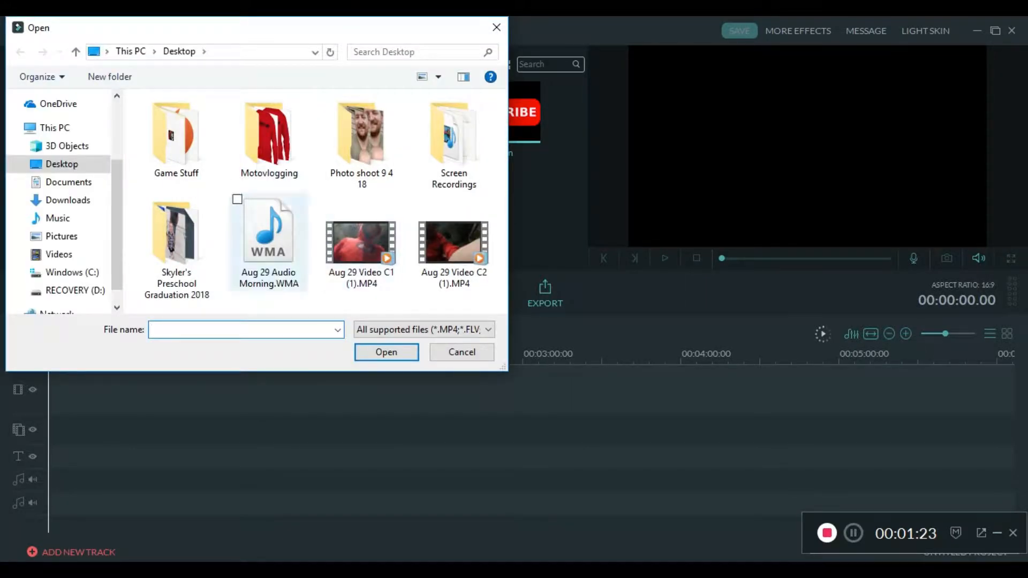
pyautogui.click(268, 241)
pyautogui.keyDown('ctrl'); pyautogui.click(361, 240); pyautogui.keyUp('ctrl')
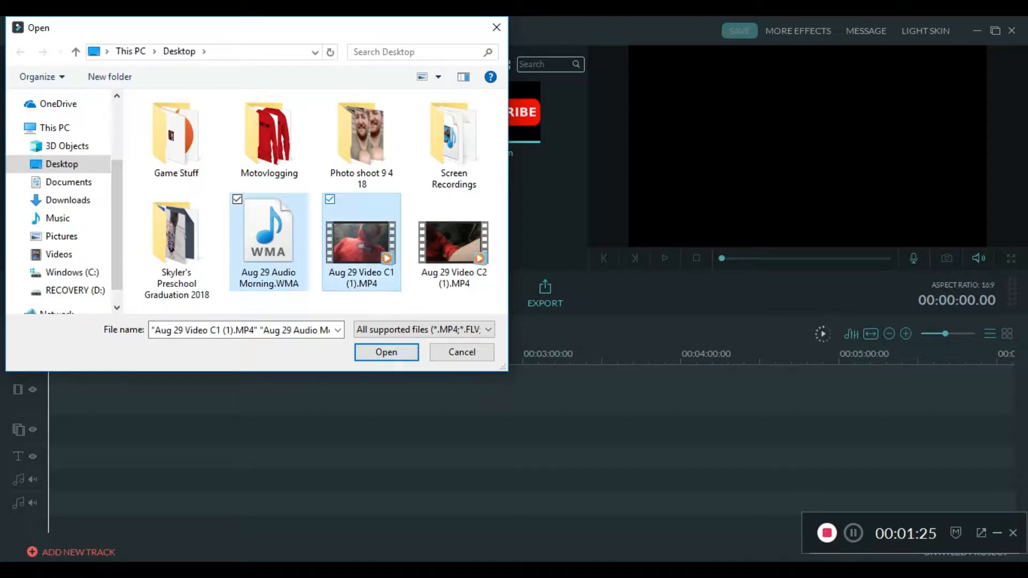
pyautogui.keyDown('ctrl'); pyautogui.click(453, 241); pyautogui.keyUp('ctrl')
pyautogui.click(386, 351)
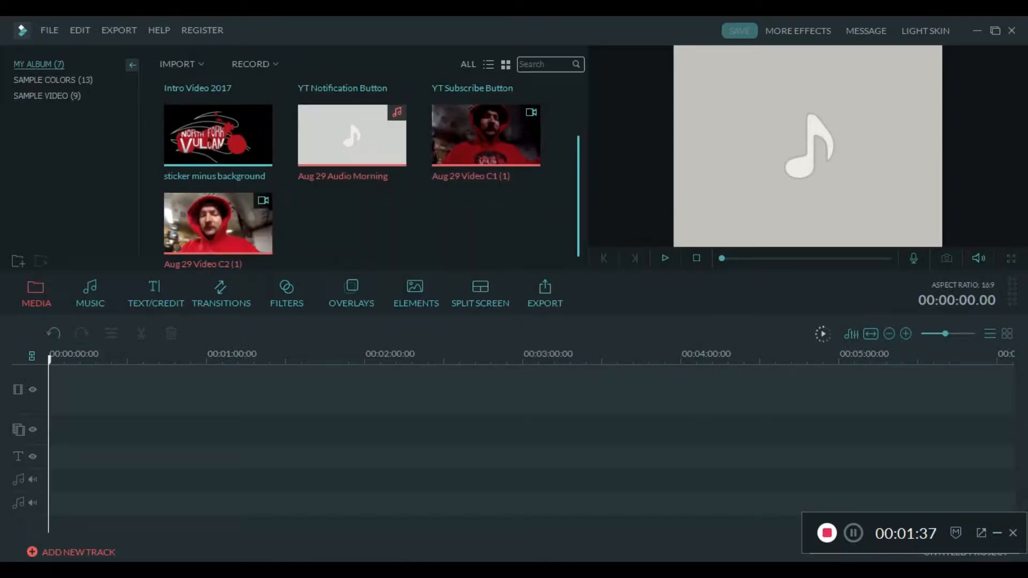
# Place Intro Video 2017 at the start of the video track and Aug 29 Audio Morning at the start of the first audio track
pyautogui.click(378, 216)
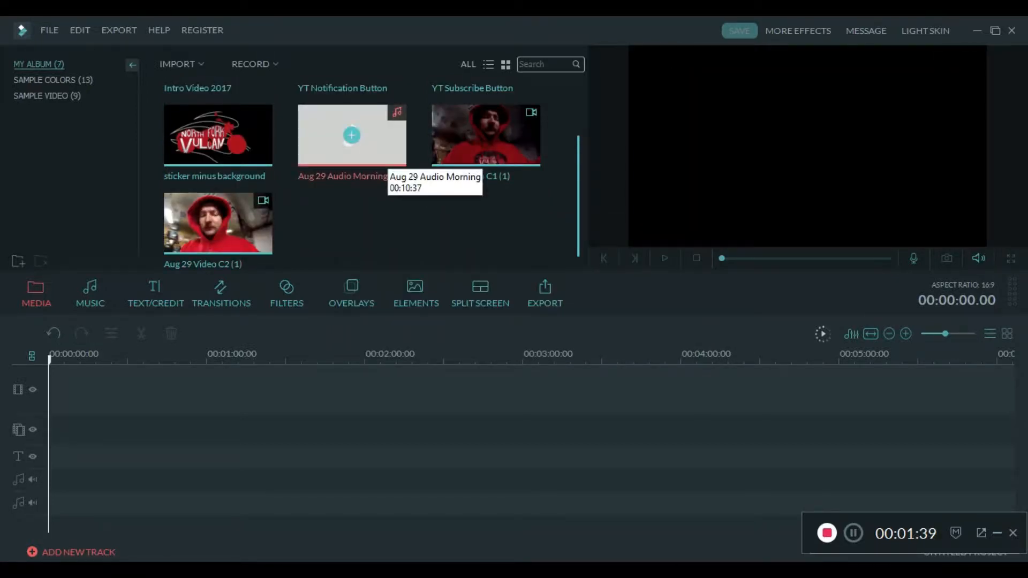
pyautogui.scroll(1, 387, 158)
pyautogui.moveTo(240, 134); pyautogui.dragTo(72, 391)
pyautogui.moveTo(351, 204); pyautogui.dragTo(57, 480)
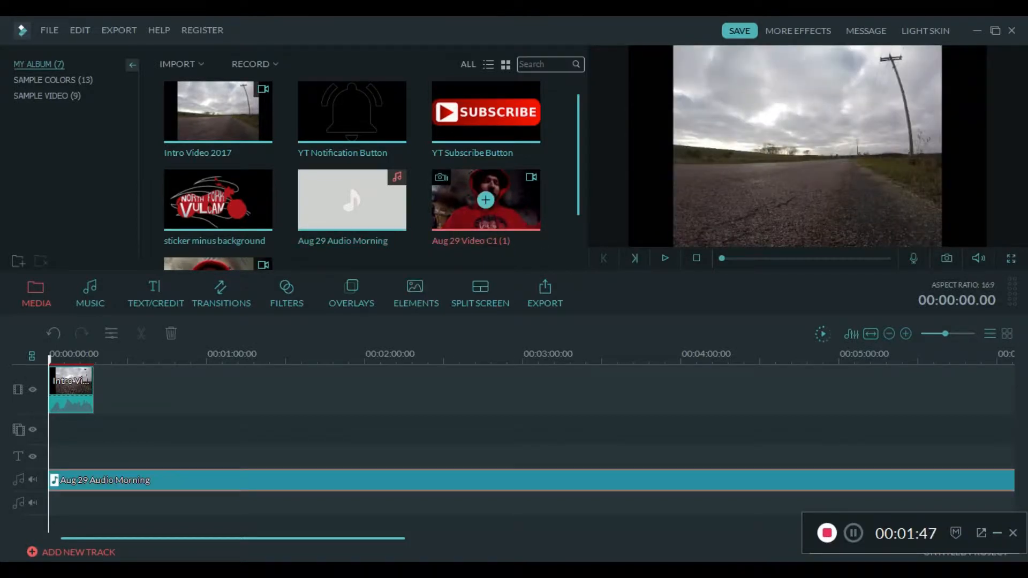
# Add Aug 29 Video C1 (1) directly after the intro on the video track and detach its audio
pyautogui.click(485, 200)
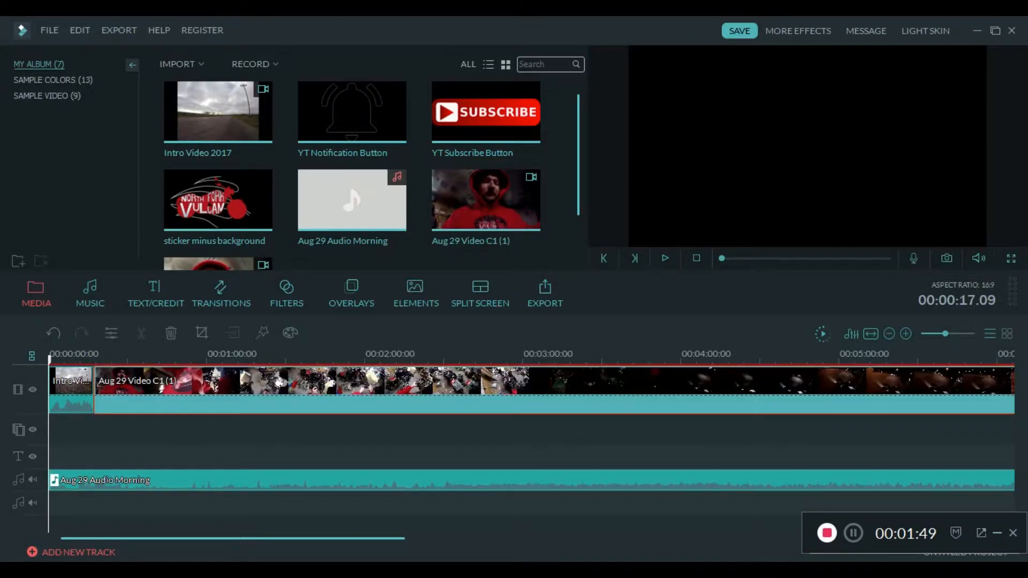
pyautogui.rightClick(260, 381)
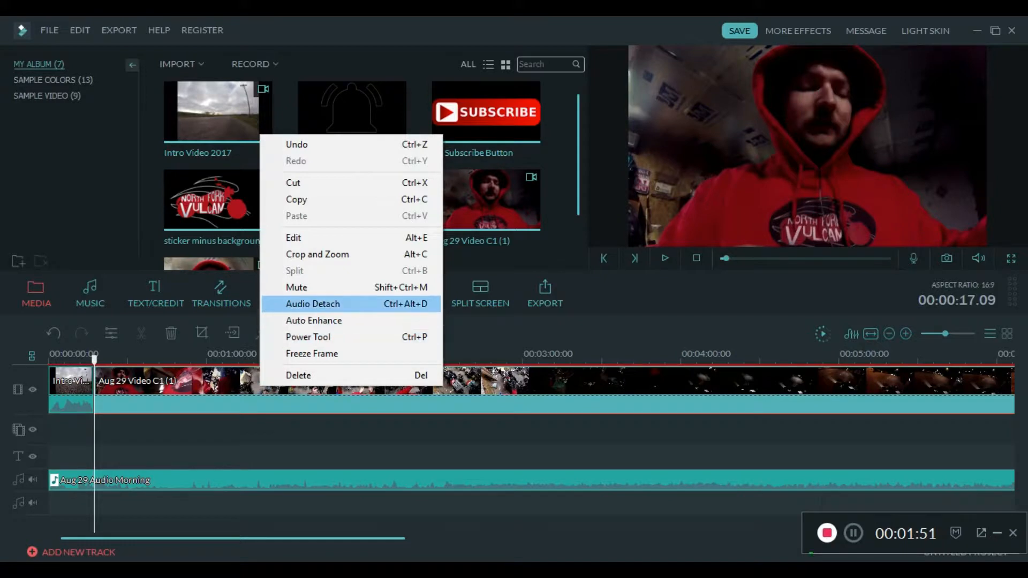
pyautogui.click(312, 303)
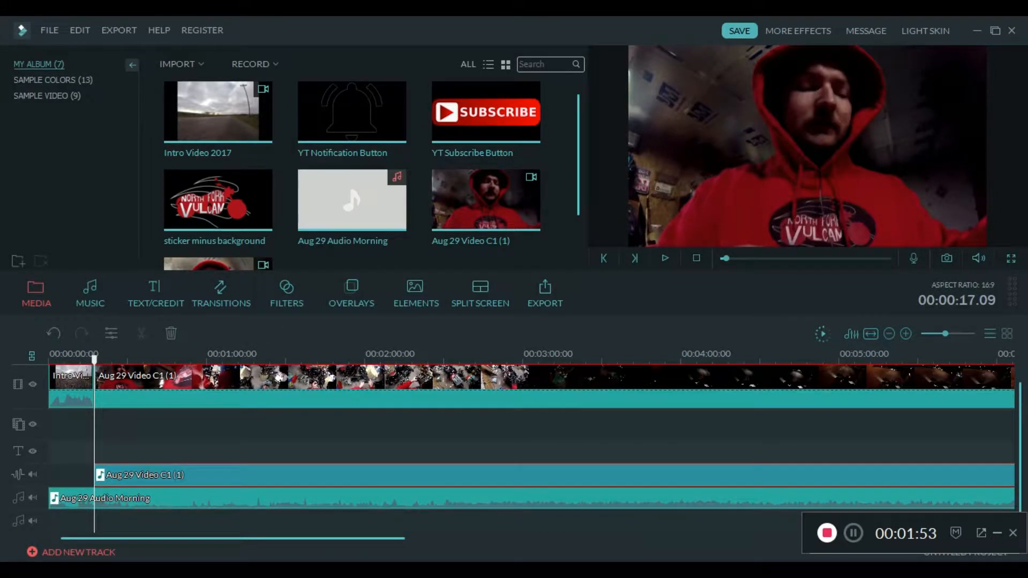
# Move the Aug 29 Audio Morning clip to start at about 00:01:20.01, roughly matching its waveform to the detached C1 audio
pyautogui.scroll(5, 150, 371)
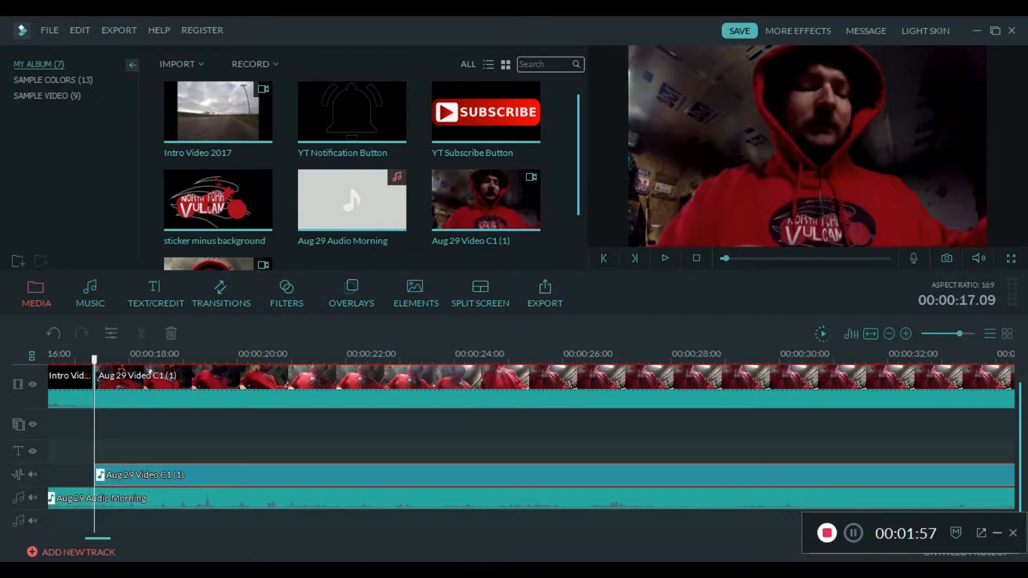
pyautogui.moveTo(97, 539); pyautogui.dragTo(73, 539)
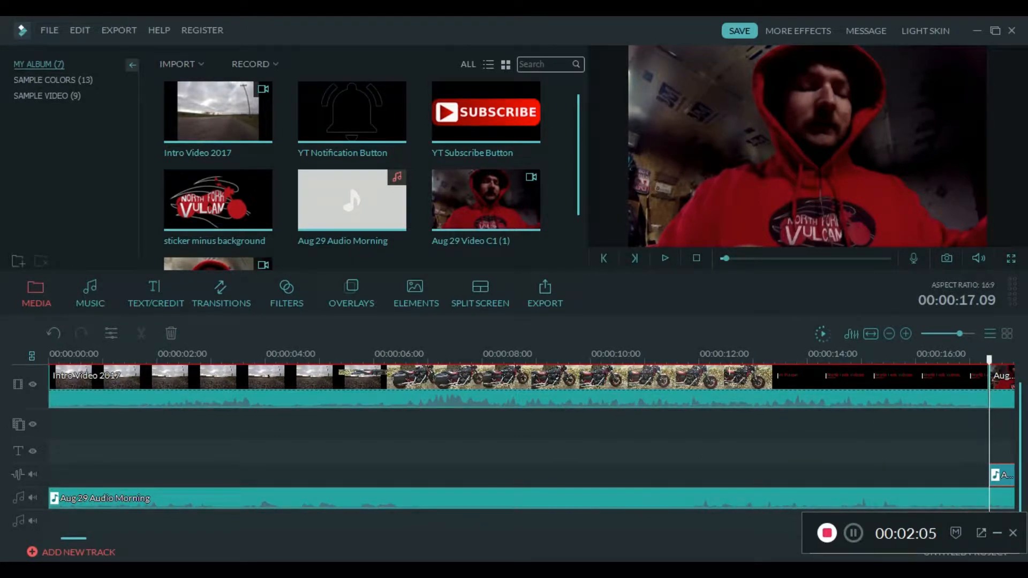
pyautogui.moveTo(332, 498); pyautogui.dragTo(834, 499)
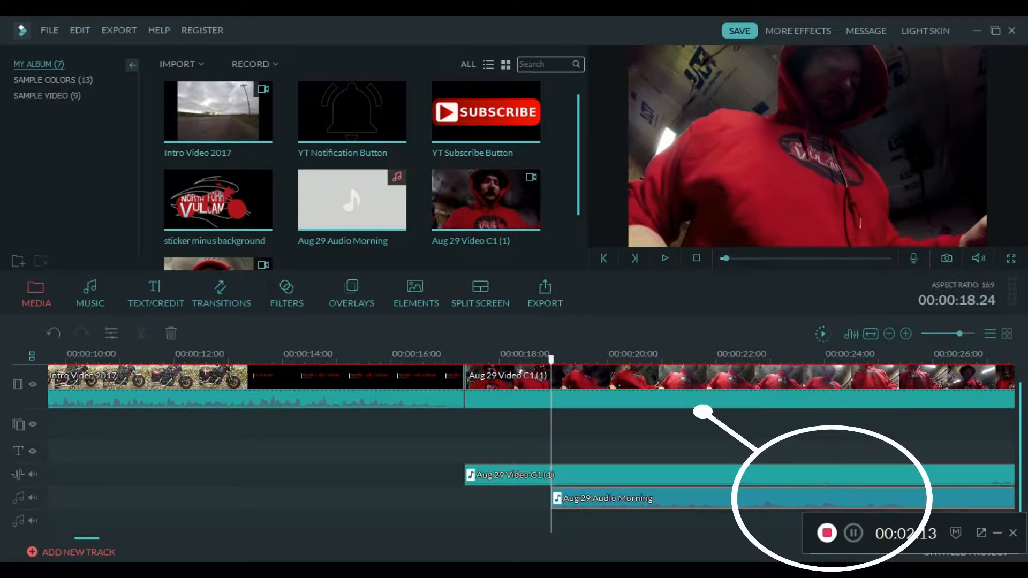
pyautogui.moveTo(830, 499); pyautogui.dragTo(65, 498)
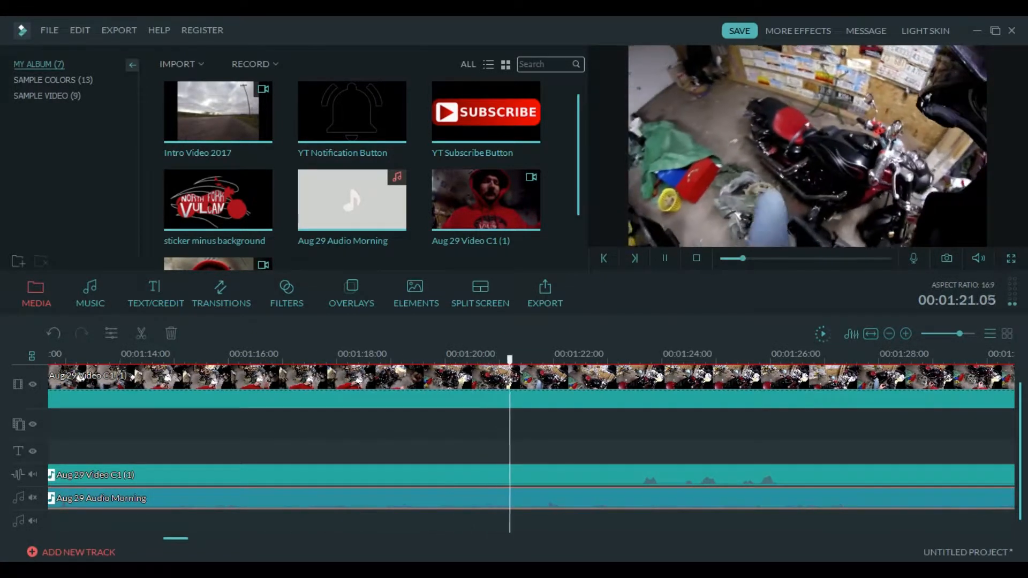
pyautogui.press('space')
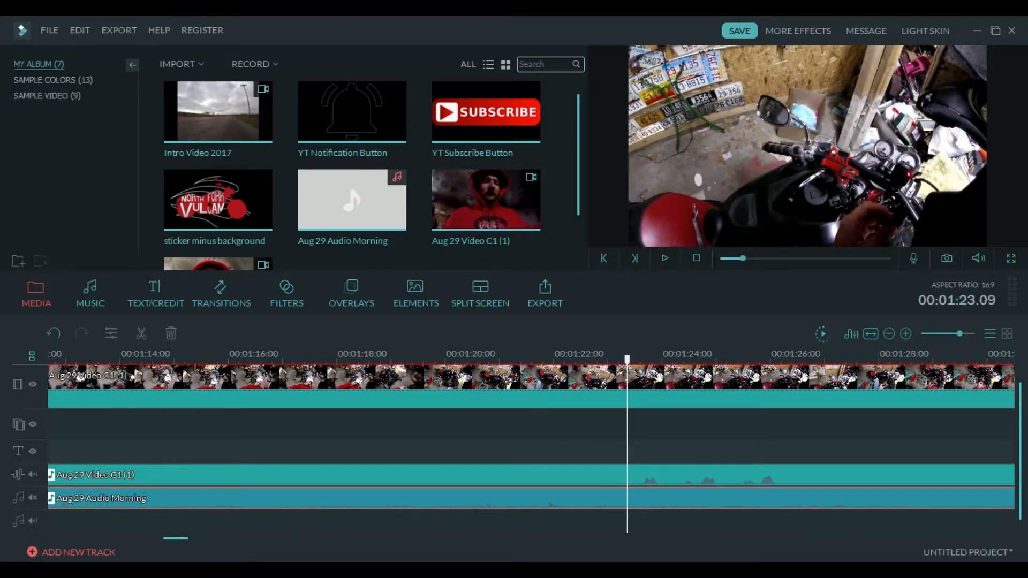
pyautogui.hotkey('ctrl', '-')
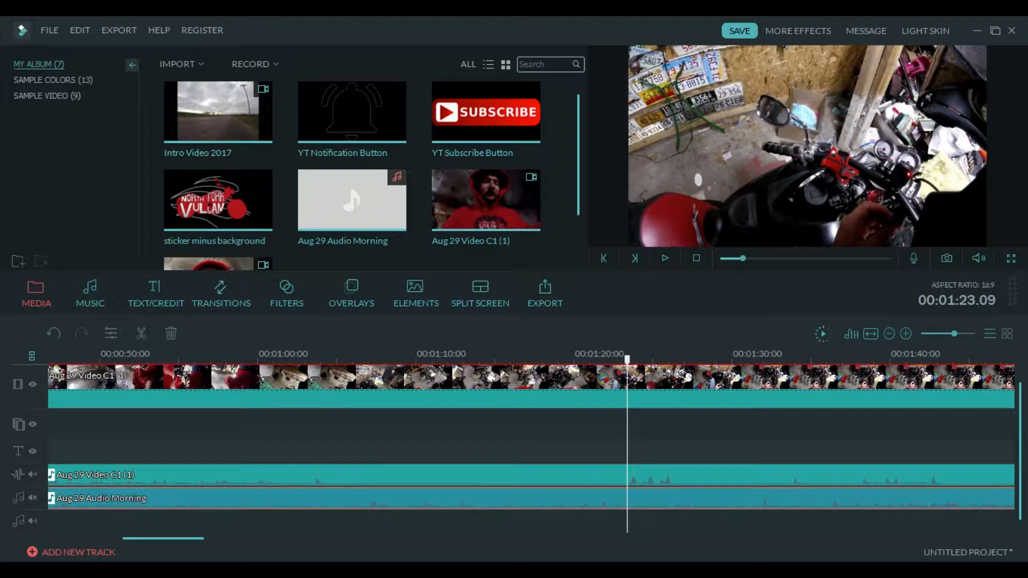
pyautogui.press('Delete')
pyautogui.moveTo(536, 499); pyautogui.dragTo(585, 499)
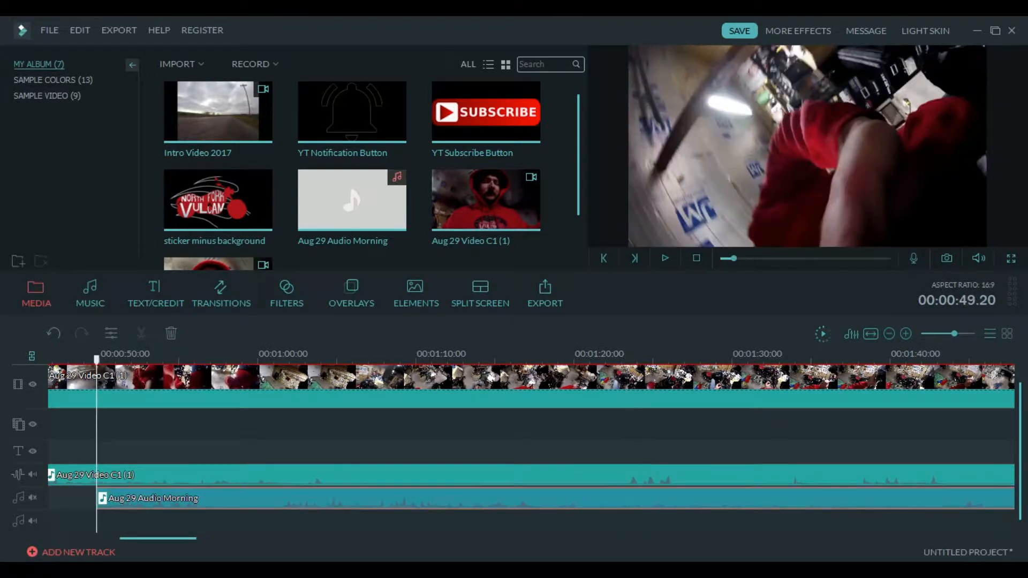
pyautogui.moveTo(102, 499); pyautogui.dragTo(603, 498)
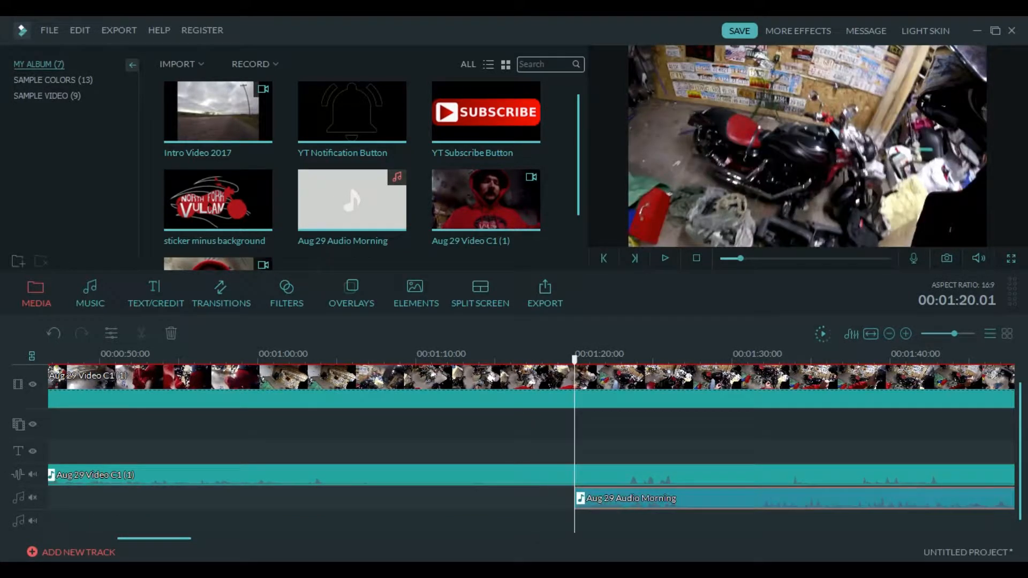
# Fine-tune the Aug 29 Audio Morning clip to start at about 00:01:19.21, lining up its waveform peaks with the C1 audio
pyautogui.moveTo(954, 334); pyautogui.dragTo(966, 334)
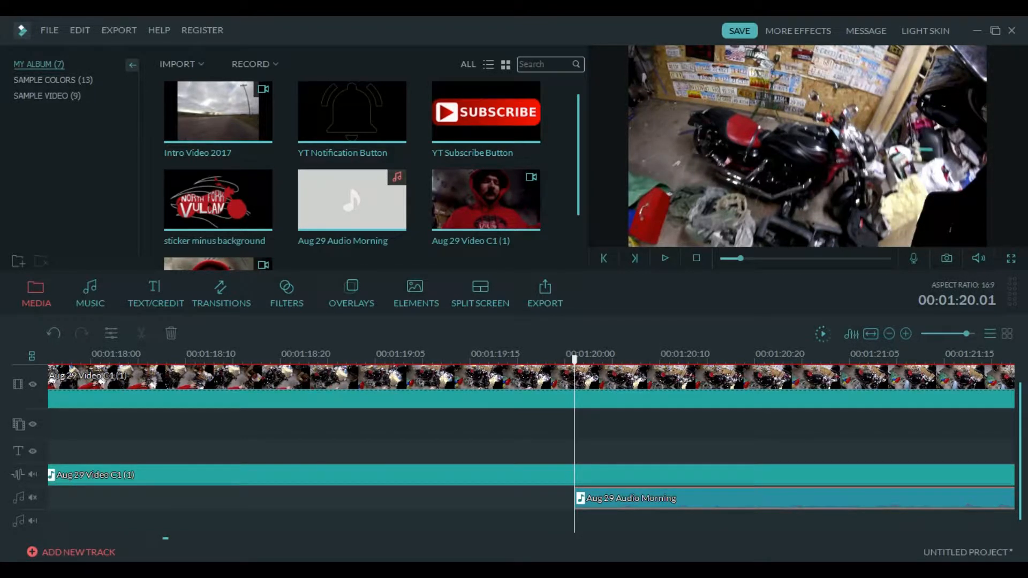
pyautogui.moveTo(165, 539); pyautogui.dragTo(171, 539)
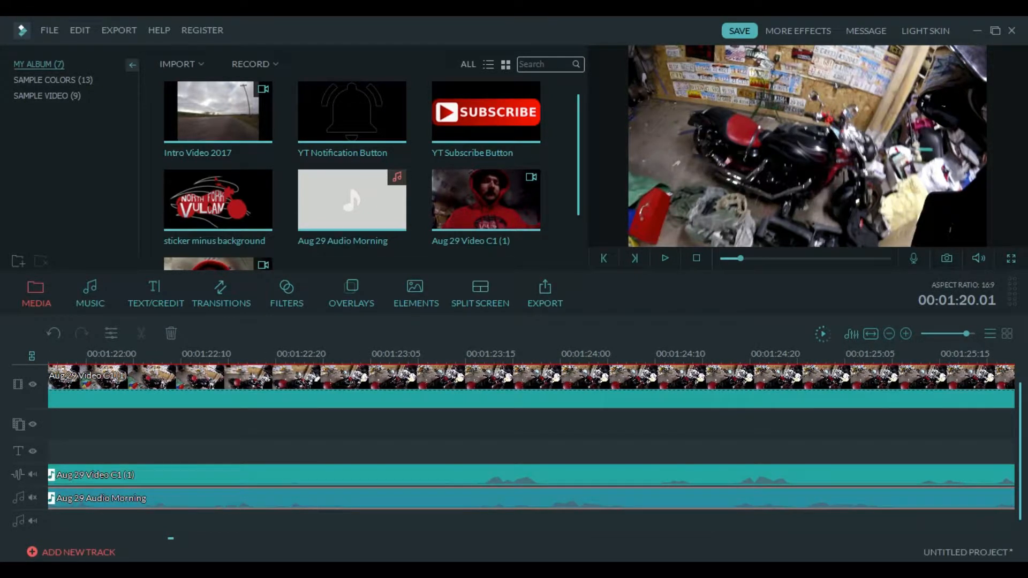
pyautogui.moveTo(572, 498); pyautogui.dragTo(524, 499)
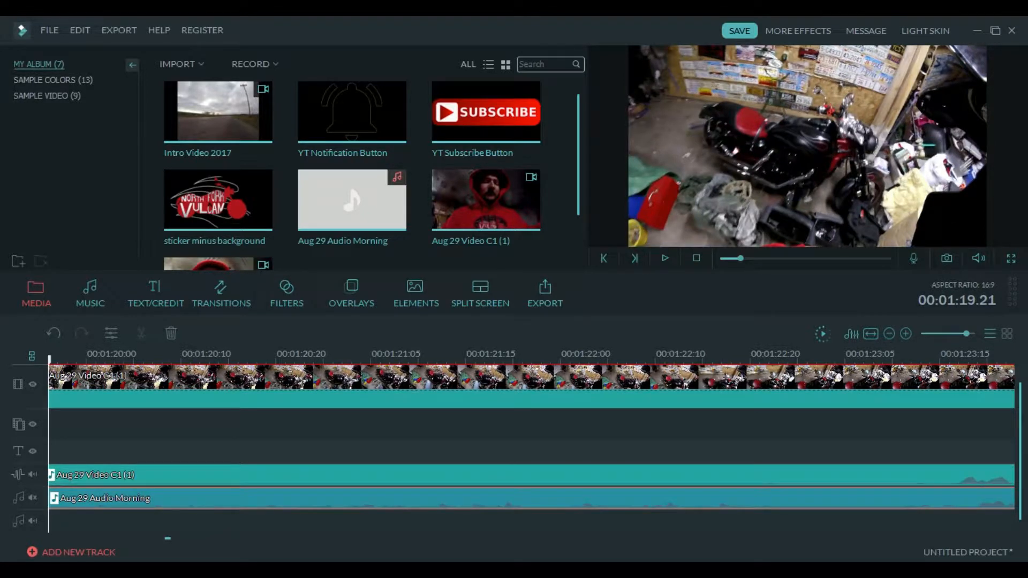
# Play the timeline from 00:01:19.21 to check the sync between the recorded audio and the C1 camera audio
pyautogui.scroll(-2, 525, 498)
pyautogui.scroll(1, 524, 497)
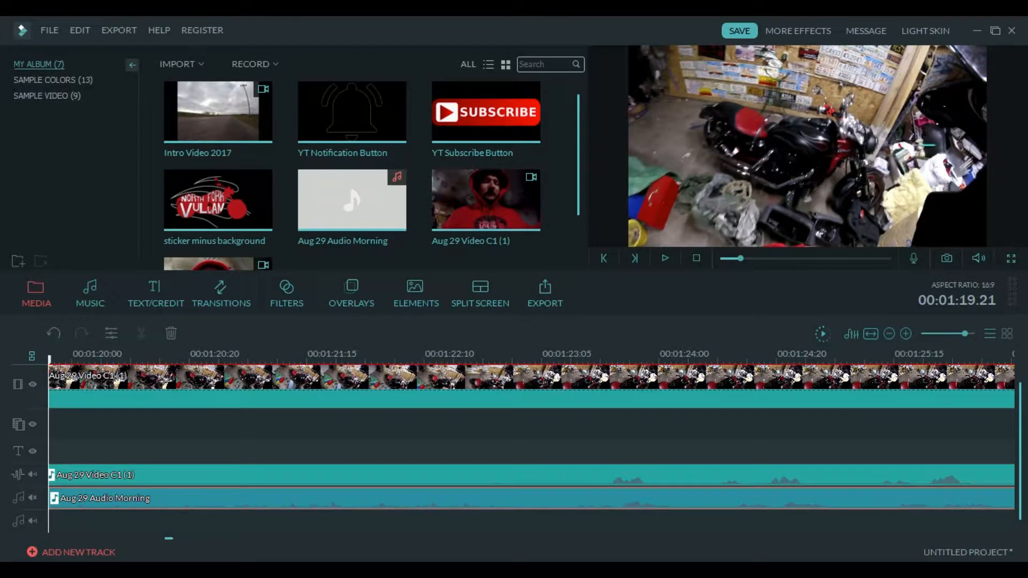
pyautogui.press('space')
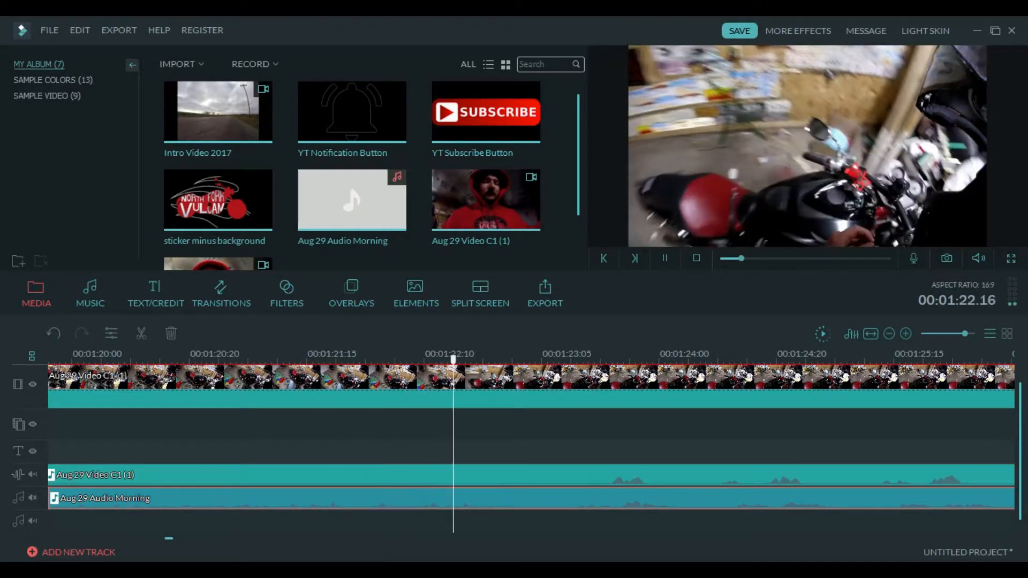
pyautogui.press('space')
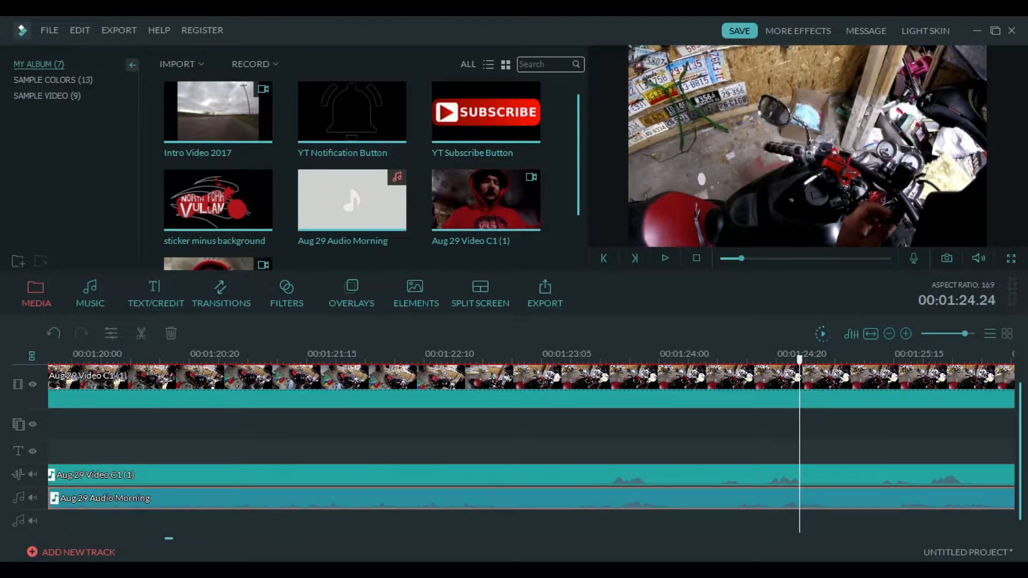
# Raise the system volume and replay from 00:01:23.03 to listen for any offset between the two audio tracks
pyautogui.click(529, 354)
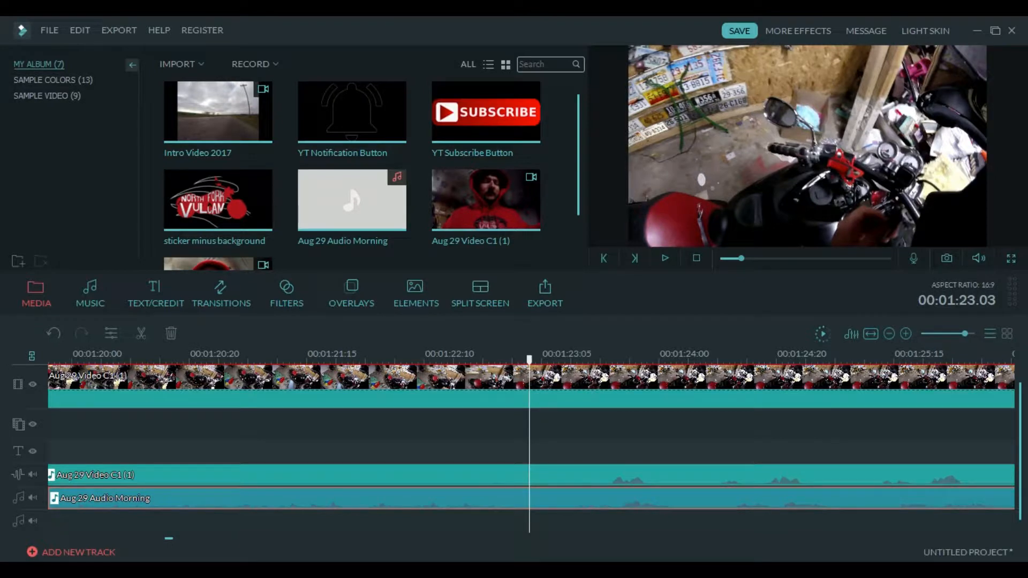
pyautogui.press('XF86AudioRaiseVolume')
pyautogui.press('XF86AudioRaiseVolume')
pyautogui.press('XF86AudioRaiseVolume')
pyautogui.press('XF86AudioRaiseVolume')
pyautogui.press('XF86AudioRaiseVolume')
pyautogui.press('XF86AudioRaiseVolume')
pyautogui.press('XF86AudioRaiseVolume')
pyautogui.press('XF86AudioRaiseVolume')
pyautogui.press('XF86AudioRaiseVolume')
pyautogui.press('XF86AudioRaiseVolume')
pyautogui.press('XF86AudioRaiseVolume')
pyautogui.press('XF86AudioRaiseVolume')
pyautogui.press('XF86AudioRaiseVolume')
pyautogui.press('XF86AudioRaiseVolume')
pyautogui.press('XF86AudioRaiseVolume')
pyautogui.press('space')
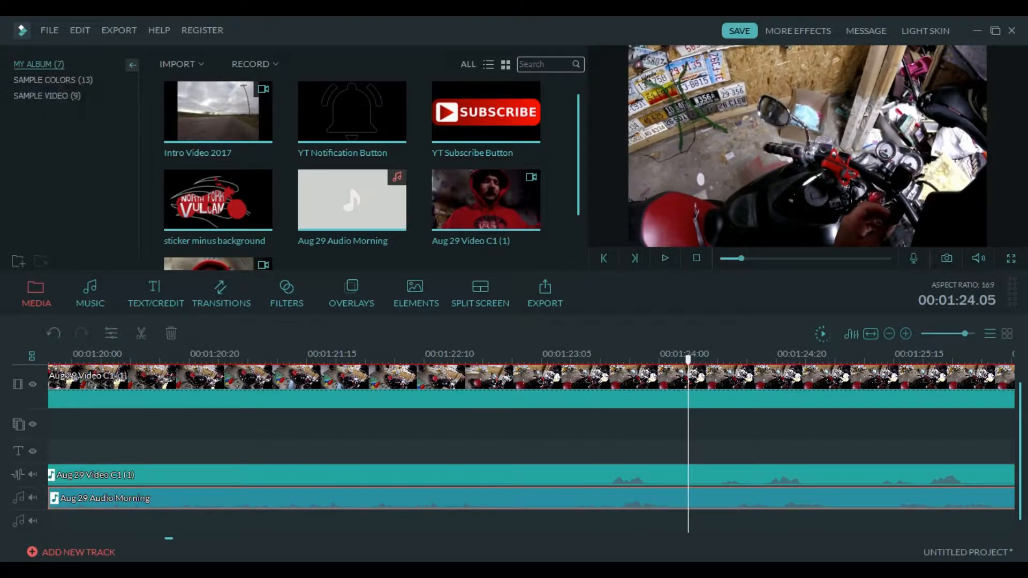
# Nudge the Aug 29 Audio Morning clip slightly earlier and play the section around 00:01:24 to recheck the sync
pyautogui.moveTo(637, 499); pyautogui.dragTo(633, 498)
pyautogui.press('space')
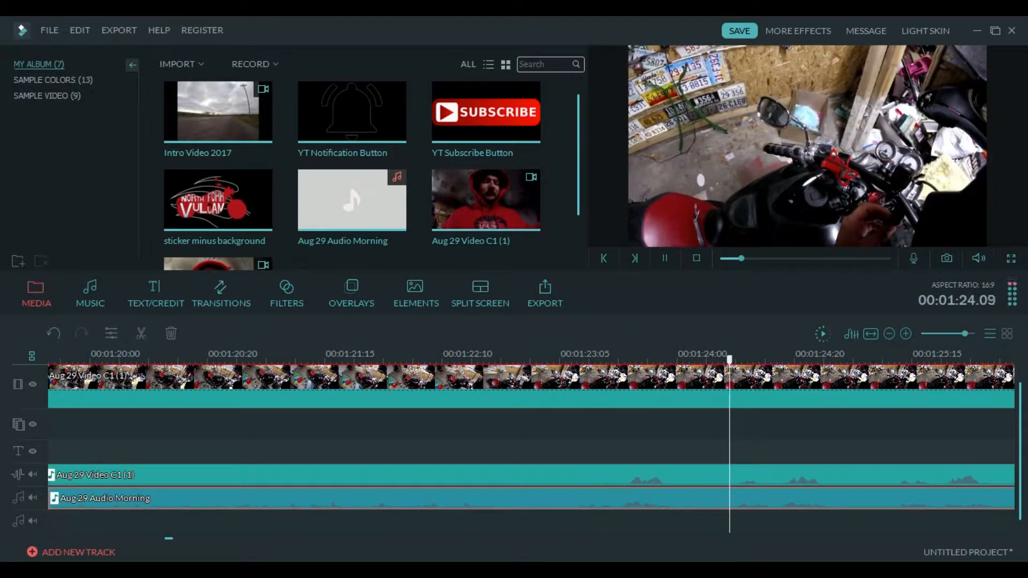
pyautogui.press('space')
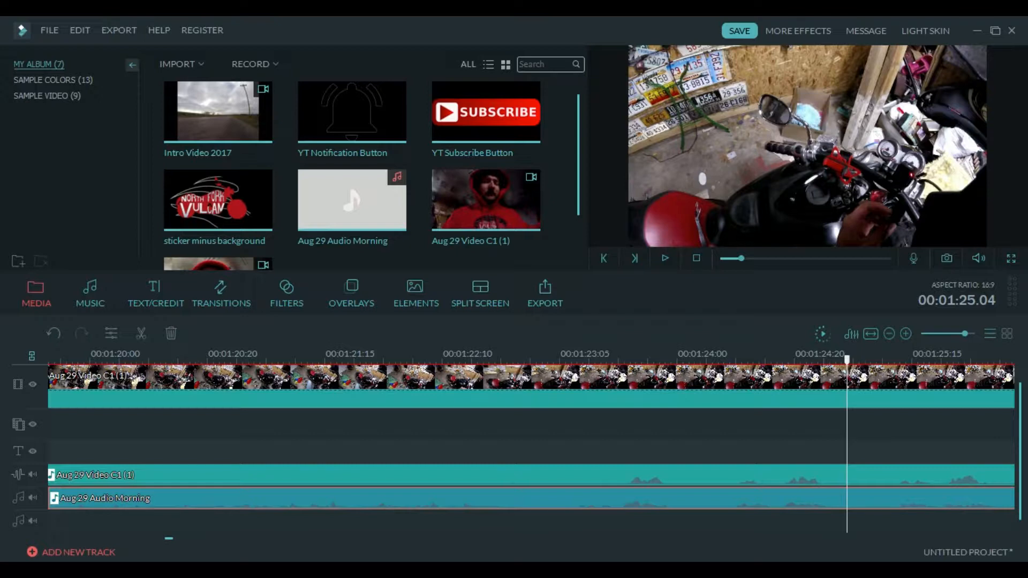
# Add Aug 29 Video C2 (1) directly after the C1 clip on the video track and detach its audio
pyautogui.hotkey('ctrl', '-')
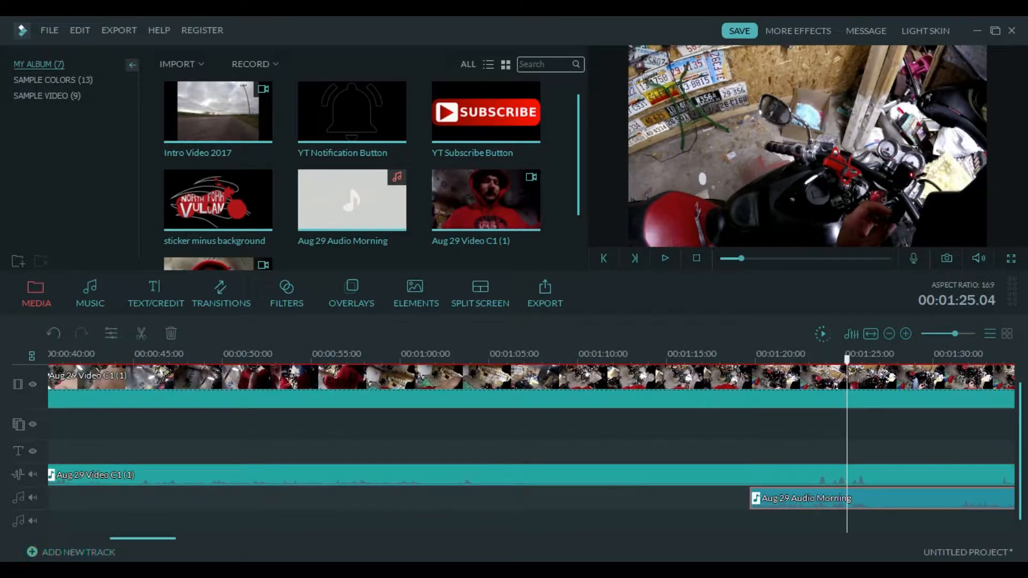
pyautogui.hscroll(3, 531, 449)
pyautogui.hscroll(2, 531, 448)
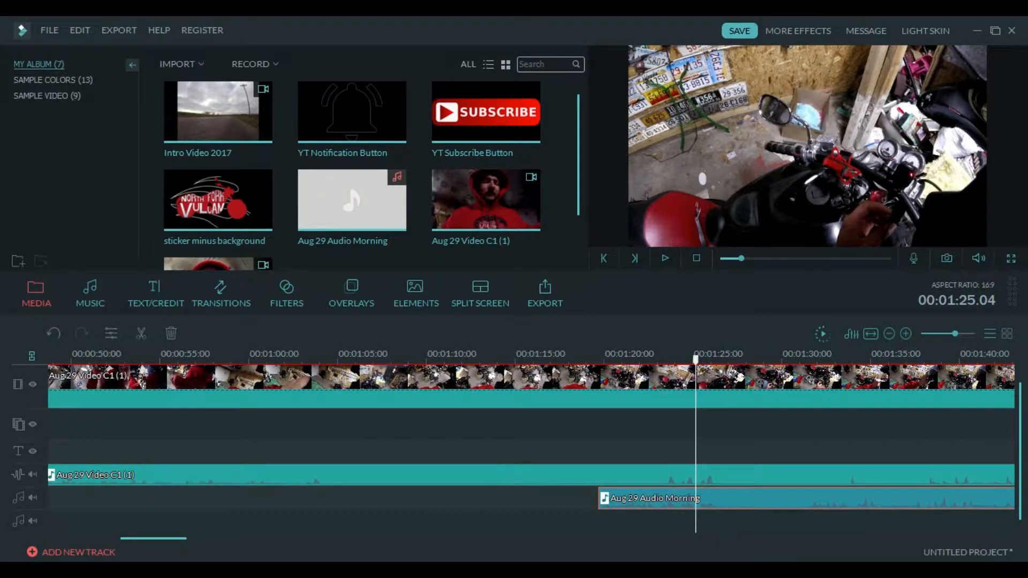
pyautogui.hotkey('ctrl', '-')
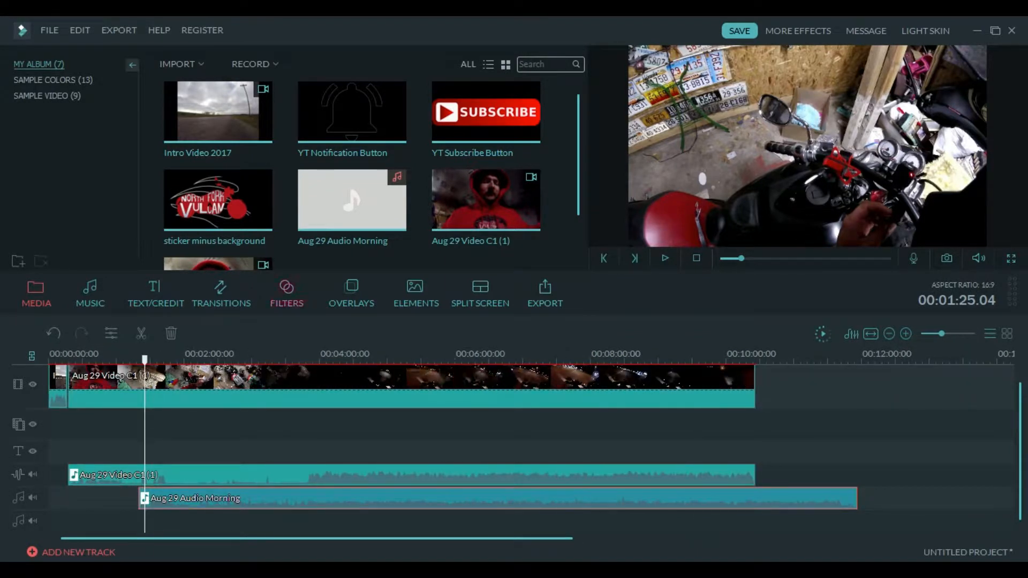
pyautogui.hscroll(2, 531, 449)
pyautogui.hscroll(-2, 531, 449)
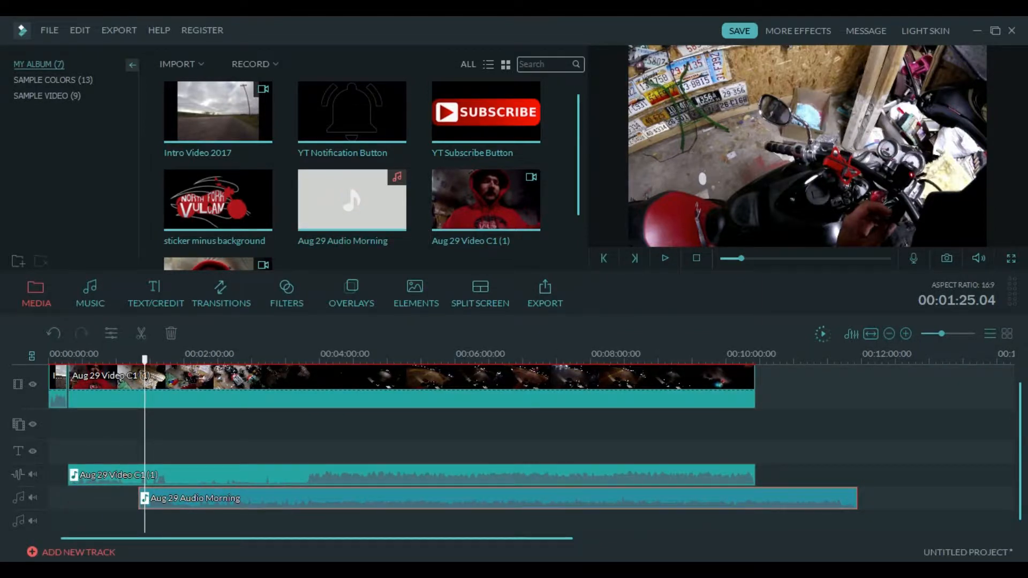
pyautogui.scroll(-2, 243, 237)
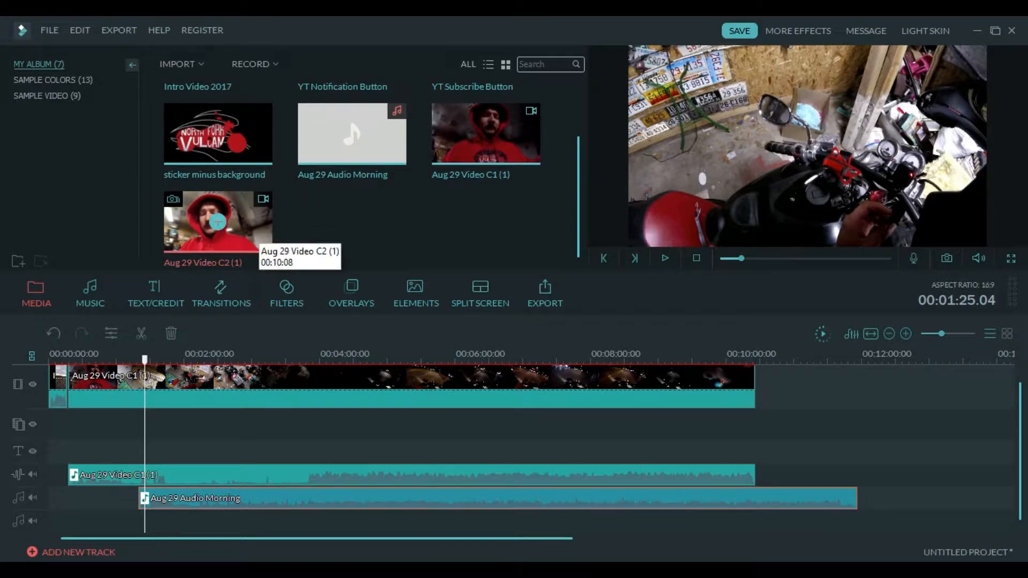
pyautogui.moveTo(217, 221); pyautogui.dragTo(802, 387)
pyautogui.rightClick(820, 383)
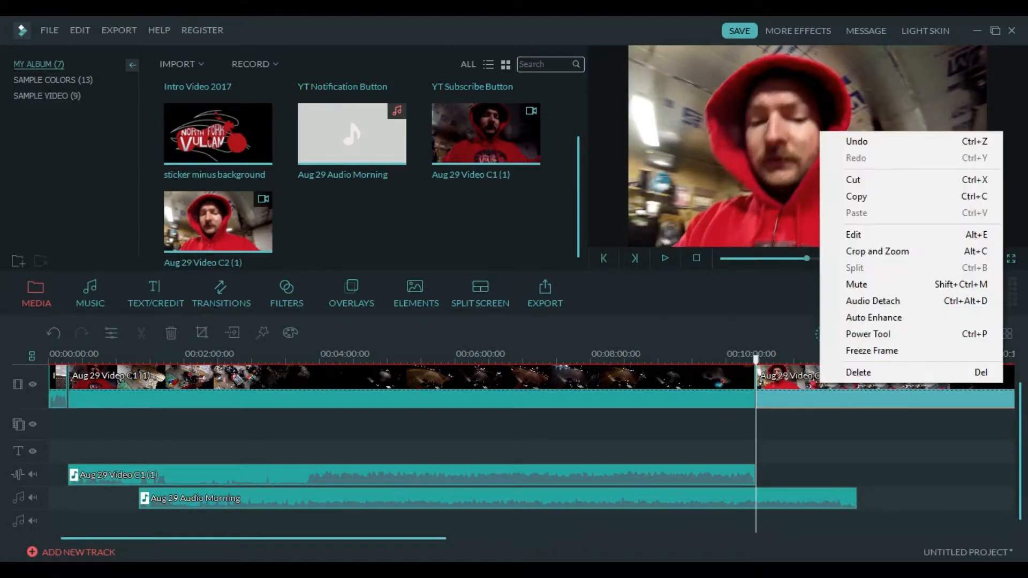
pyautogui.click(873, 301)
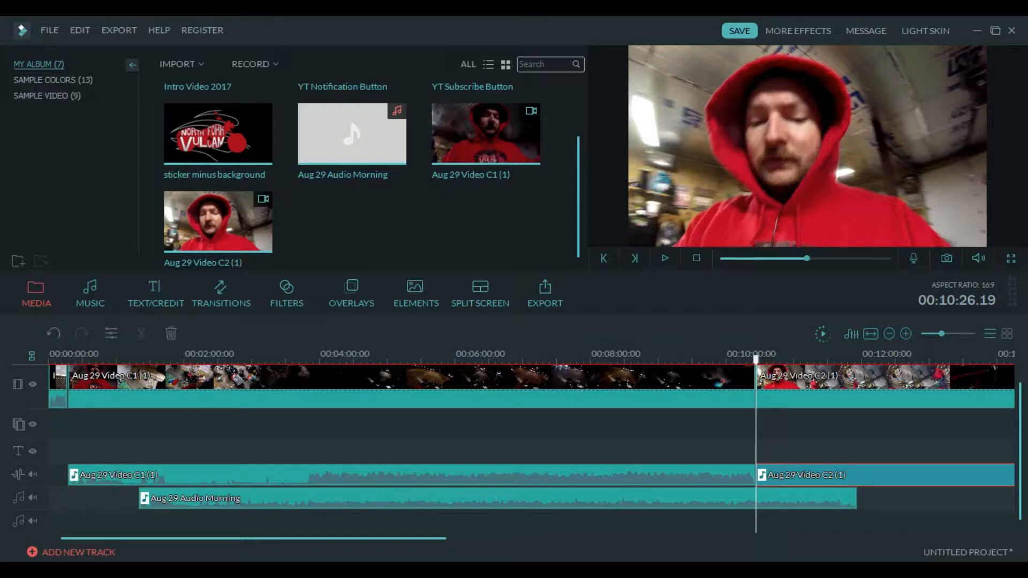
# Delete the detached C1 audio and move the C2 audio to start level with the Aug 29 Audio Morning clip
pyautogui.click(68, 475)
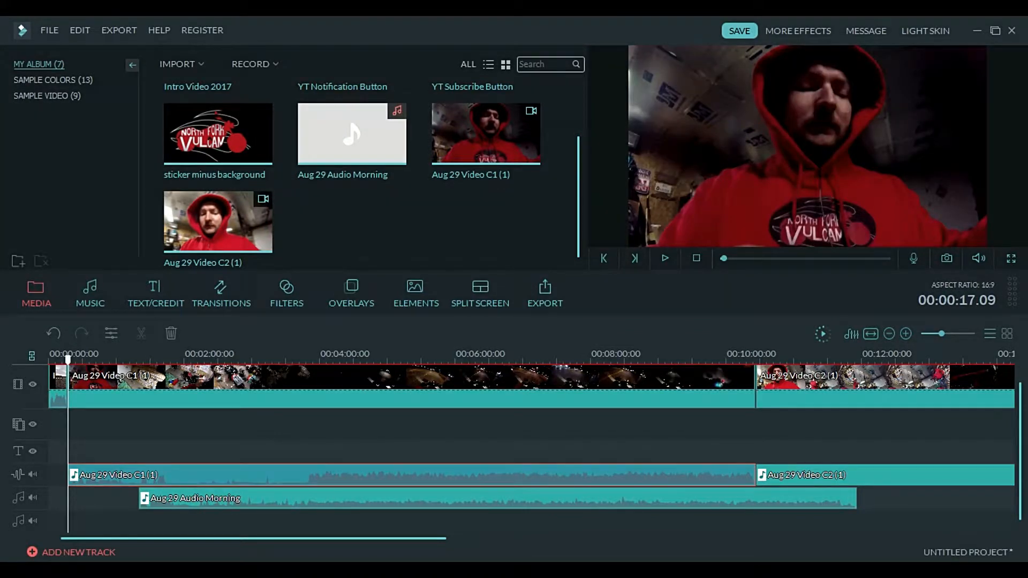
pyautogui.press('Delete')
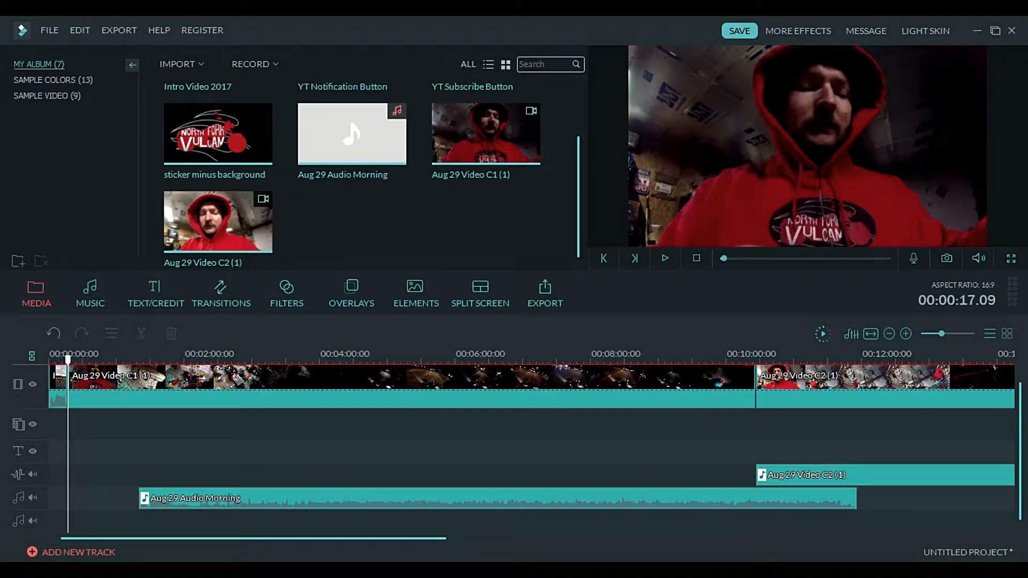
pyautogui.moveTo(803, 475); pyautogui.dragTo(186, 475)
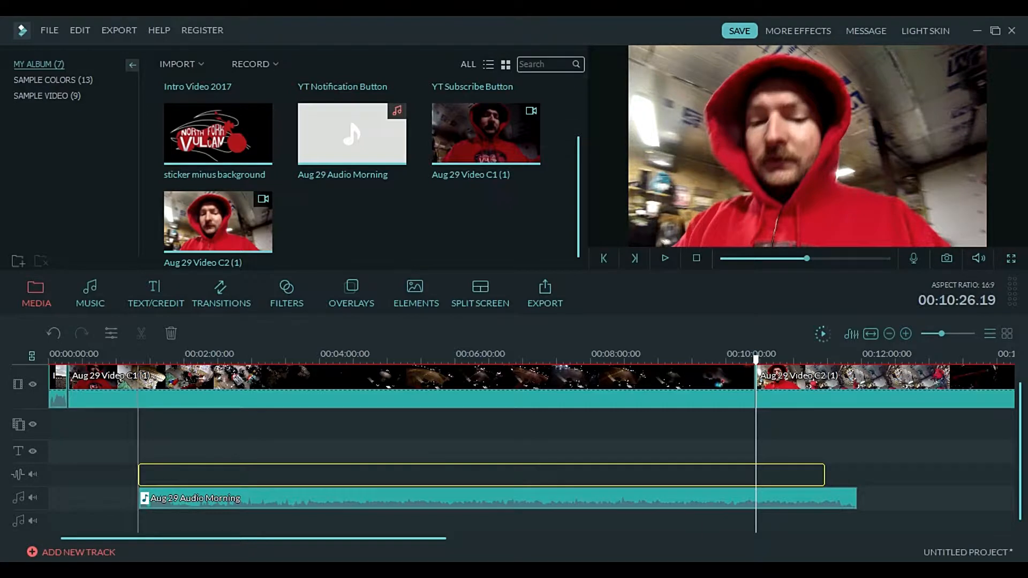
pyautogui.moveTo(186, 475); pyautogui.dragTo(186, 475)
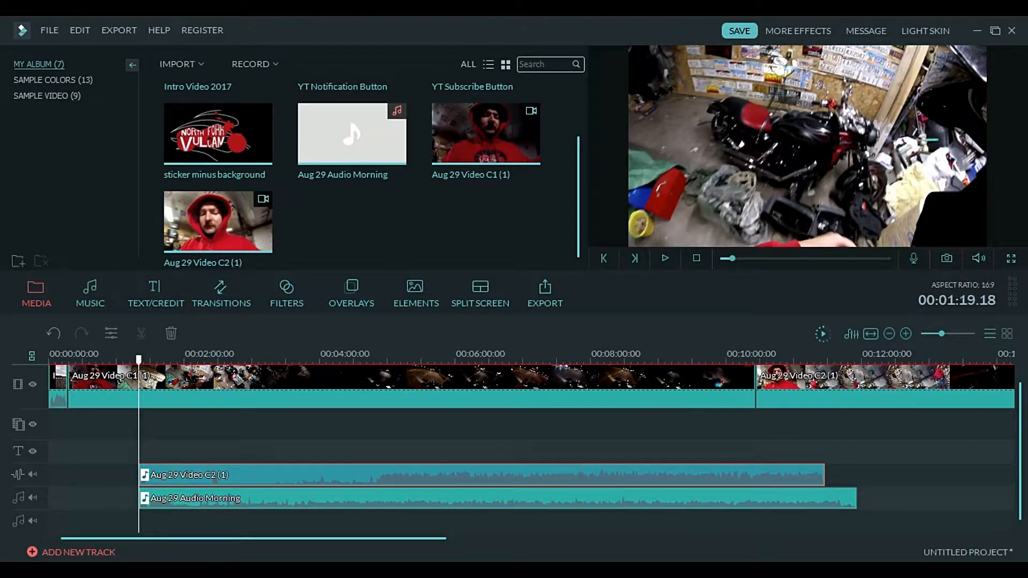
# Compare the C2 audio waveform with Aug 29 Audio Morning around 00:01:26 and move the C2 audio to start at 00:00:17.09 with the C1 video
pyautogui.click(961, 333)
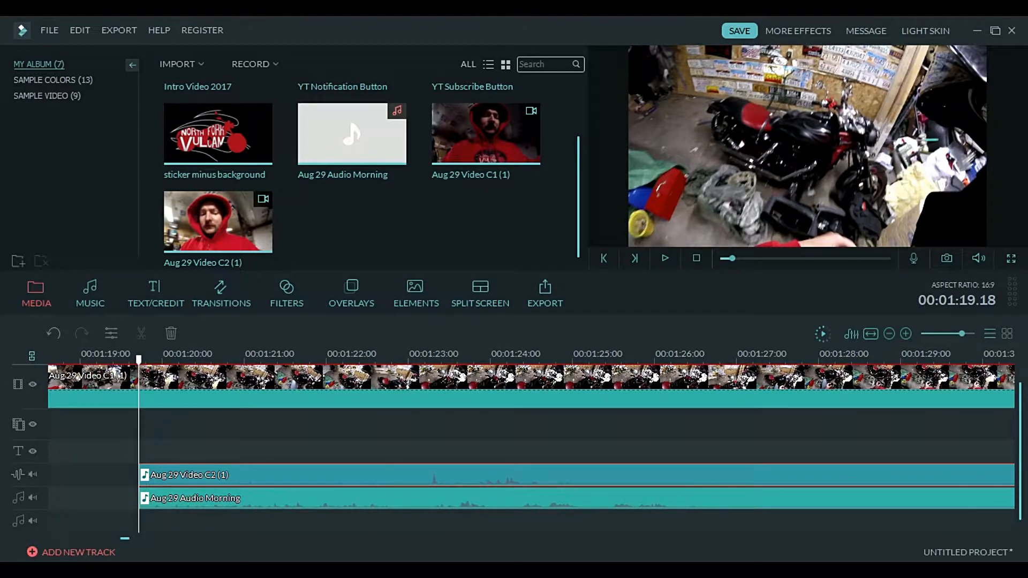
pyautogui.moveTo(125, 538)
pyautogui.mouseDown()
pyautogui.moveTo(172, 539)
pyautogui.moveTo(121, 538)
pyautogui.mouseUp()
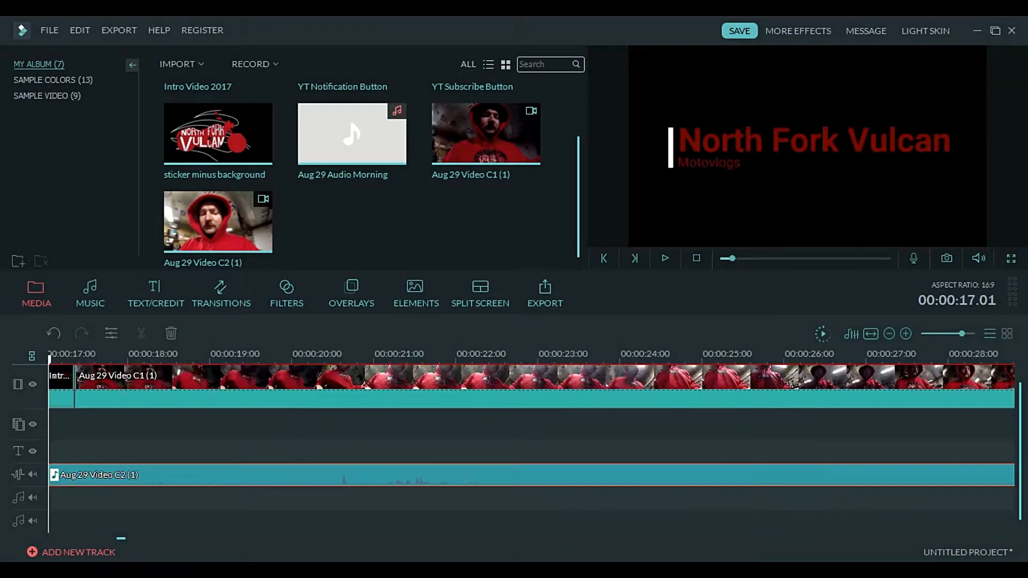
pyautogui.hotkey('ctrl', '-')
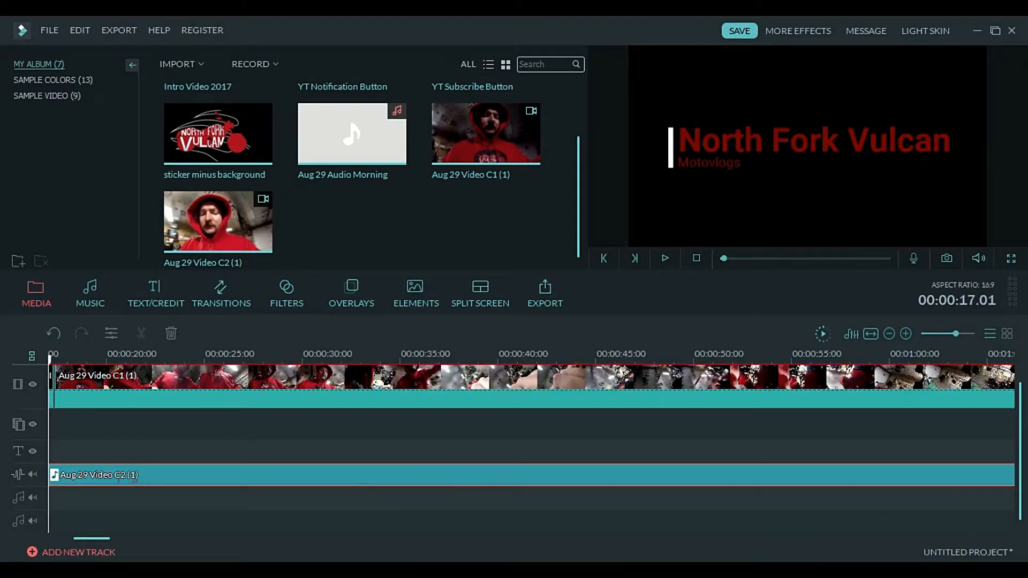
pyautogui.hotkey('ctrl', '-')
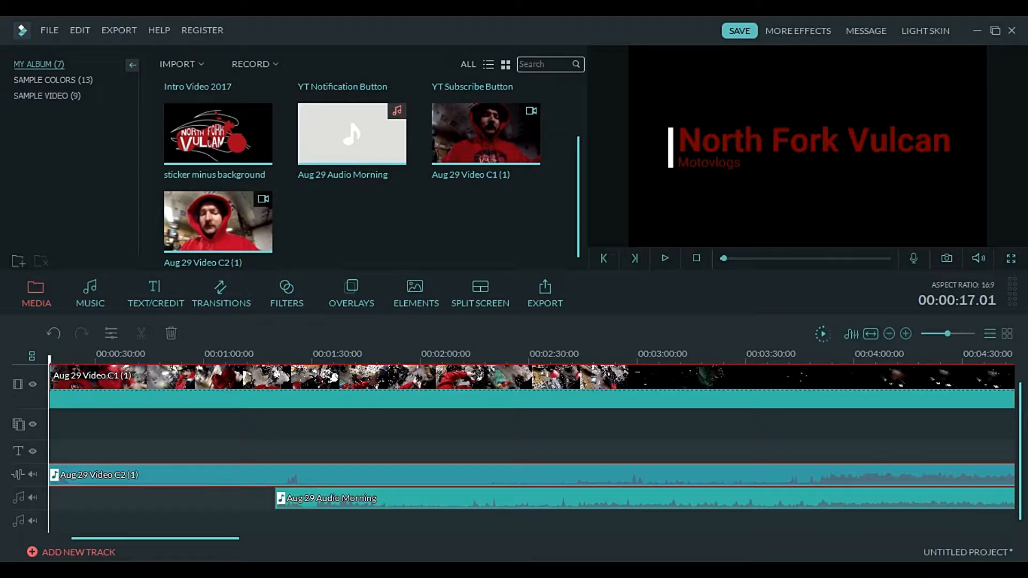
pyautogui.click(298, 356)
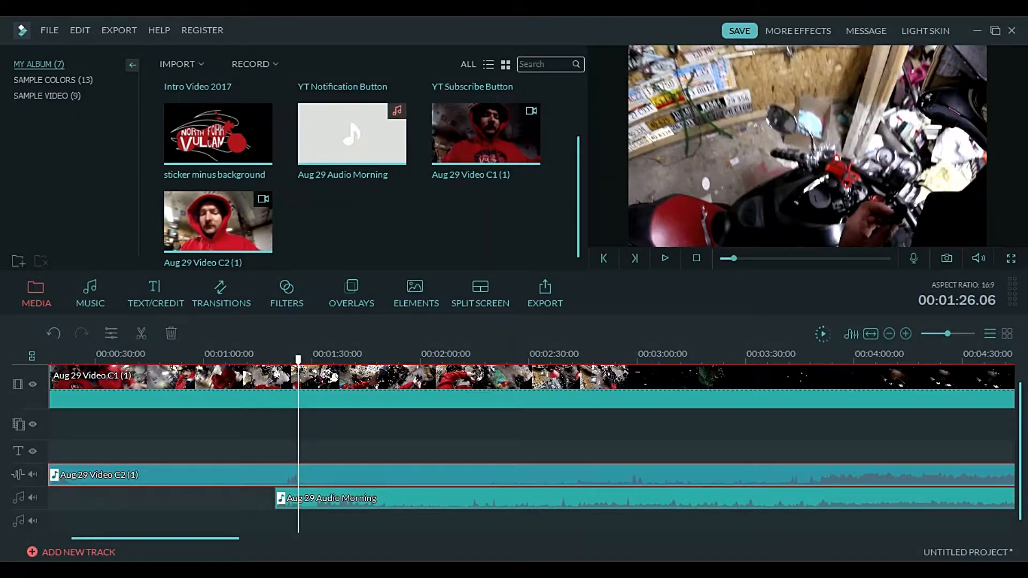
pyautogui.hotkey('ctrl', '+')
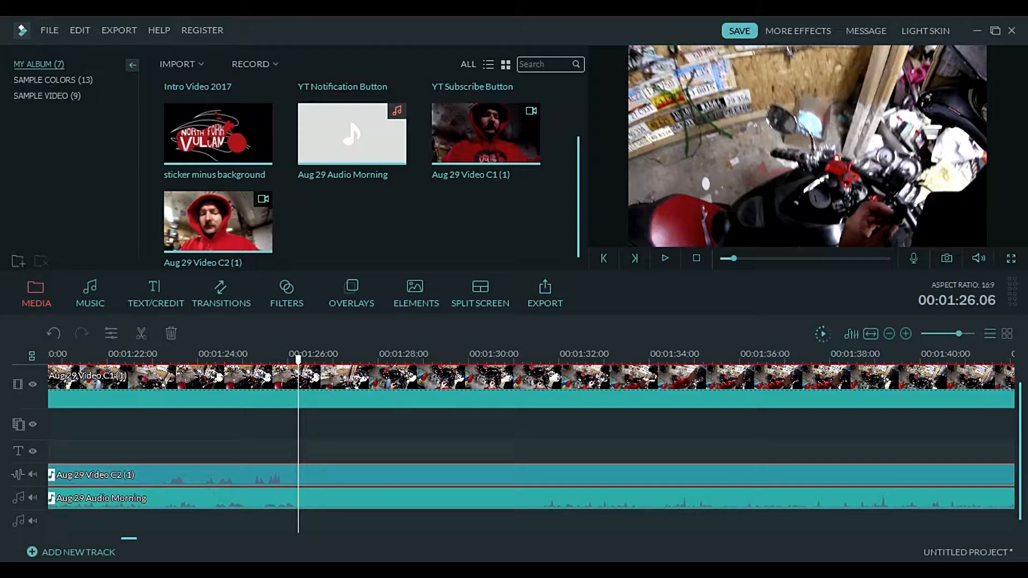
pyautogui.moveTo(129, 539); pyautogui.dragTo(127, 539)
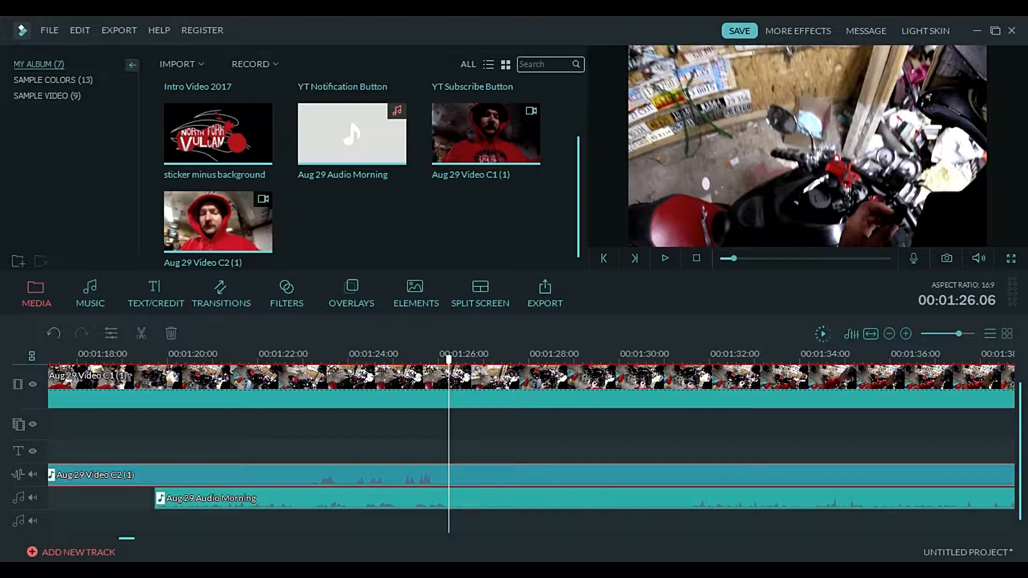
pyautogui.press('Delete')
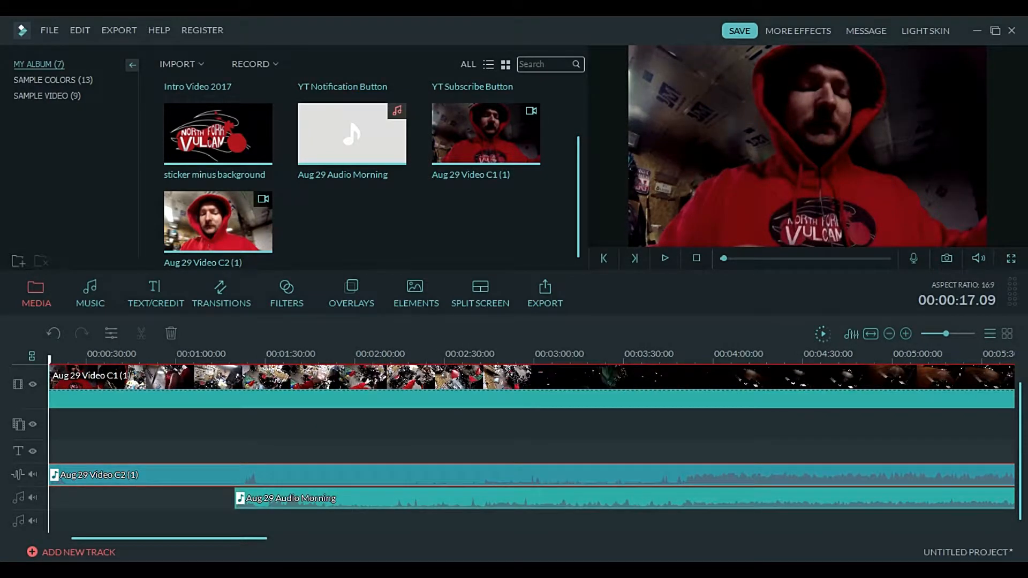
# Split the detached C2 audio just before its spikes at about 00:01:23 and delete the part before the cut
pyautogui.click(251, 354)
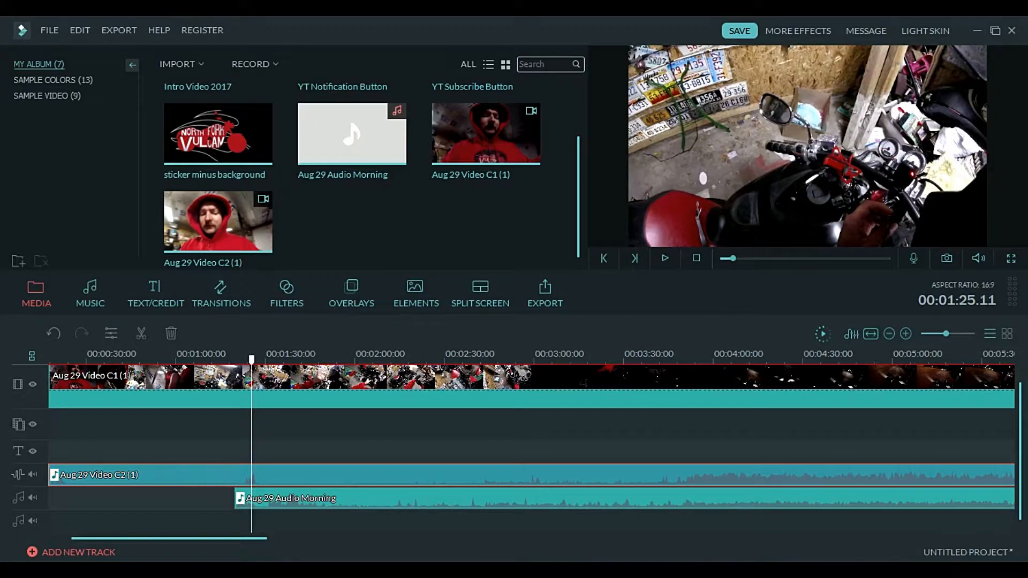
pyautogui.moveTo(946, 334); pyautogui.dragTo(957, 334)
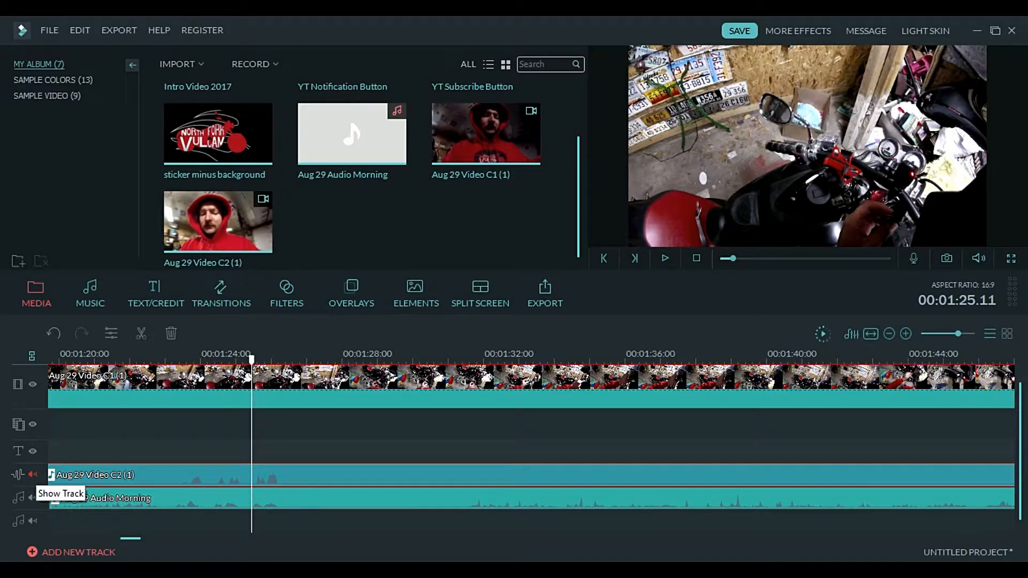
pyautogui.click(32, 474)
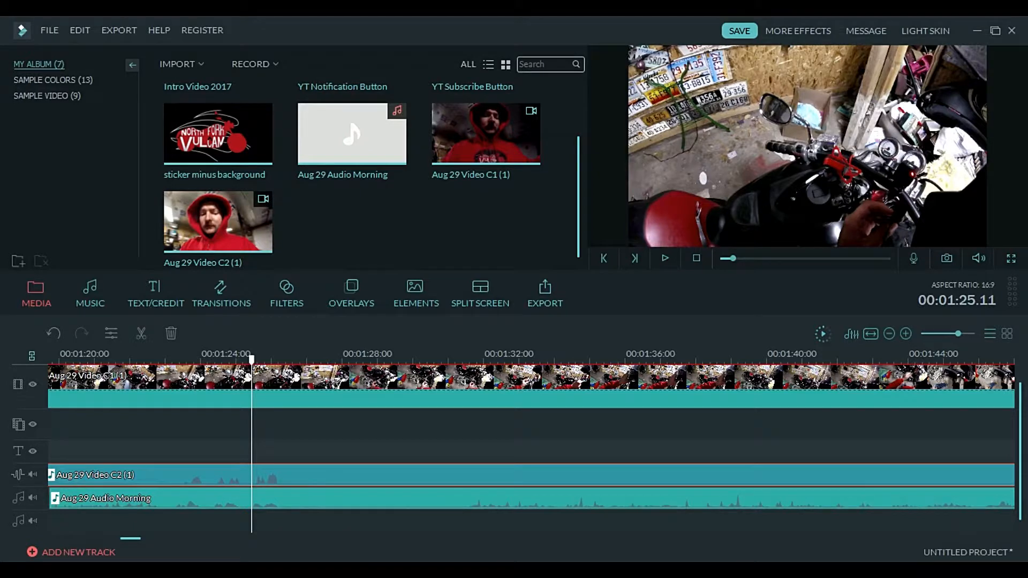
pyautogui.click(159, 355)
pyautogui.hotkey('ctrl', 'b')
pyautogui.click(104, 474)
pyautogui.press('Delete')
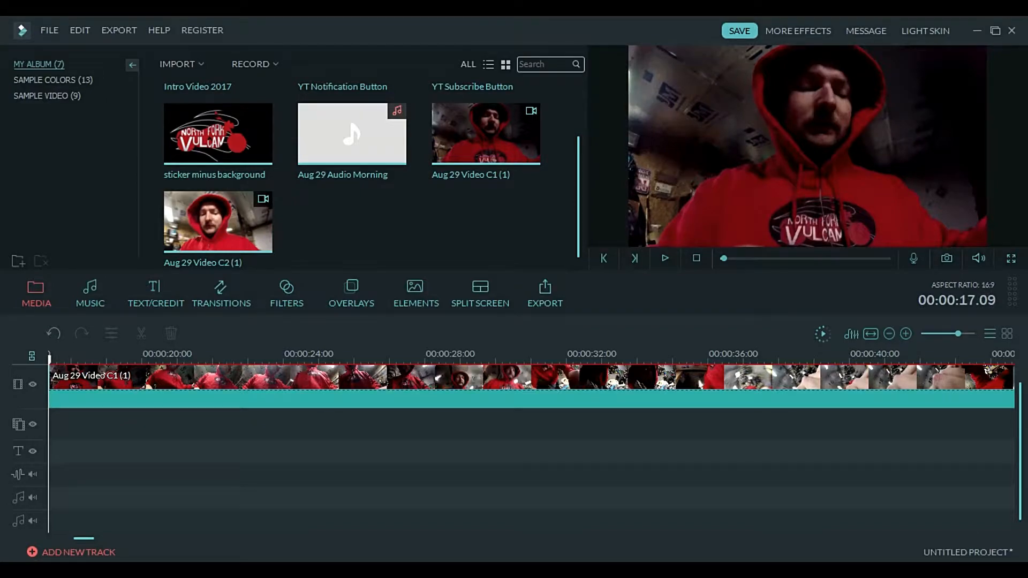
# Shift the trimmed C2 audio earlier to start at 00:01:22.18, matching the Audio Morning spikes, and play the section to check the sync
pyautogui.hscroll(5, 530, 386)
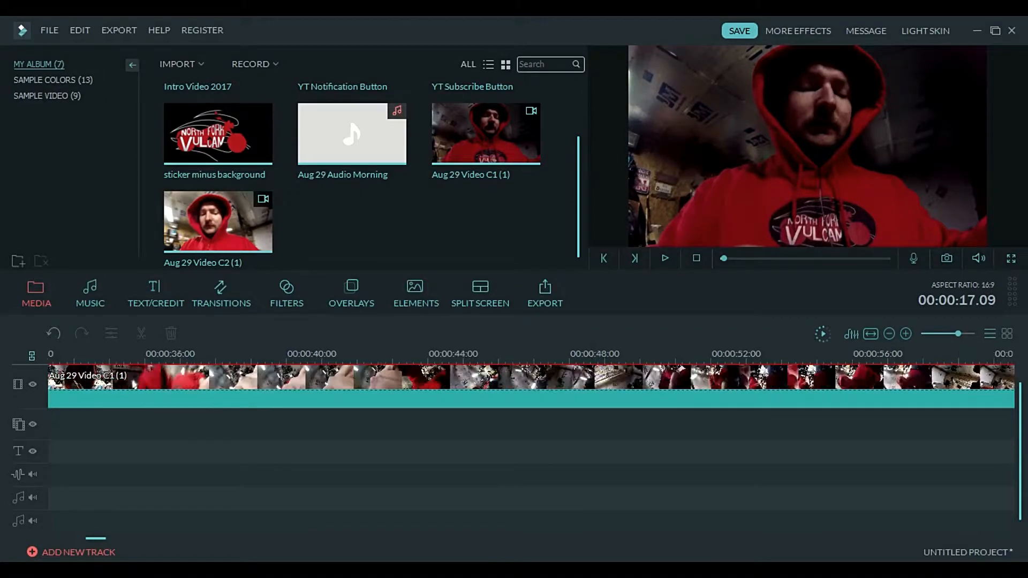
pyautogui.hscroll(12, 530, 386)
pyautogui.hscroll(-1, 530, 385)
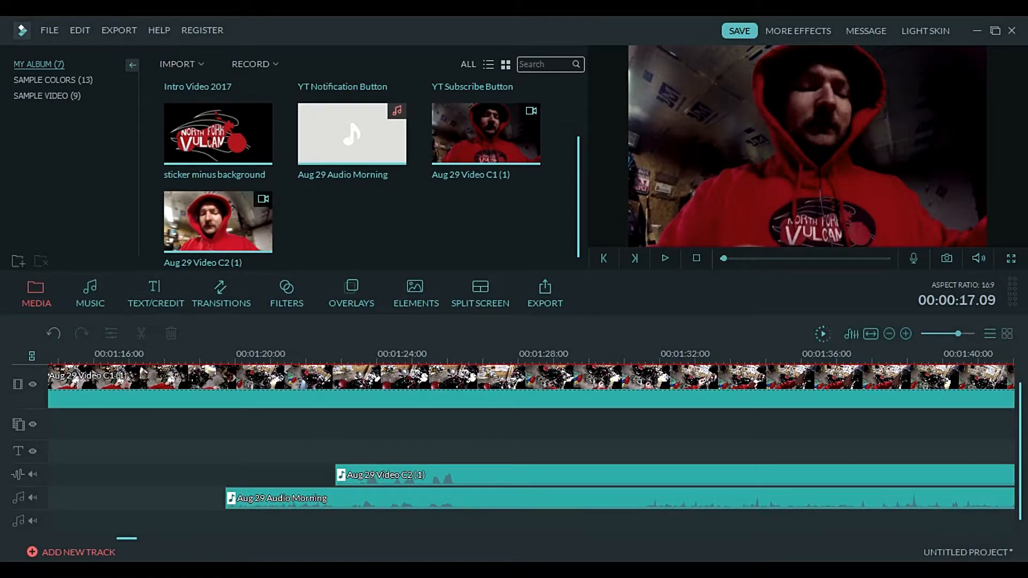
pyautogui.click(905, 334)
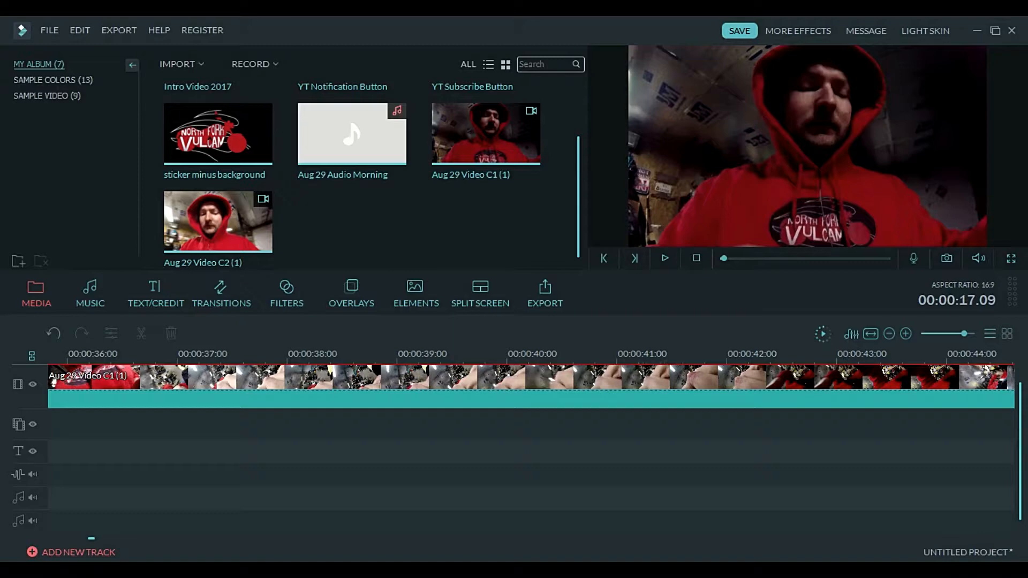
pyautogui.moveTo(91, 539); pyautogui.dragTo(126, 539)
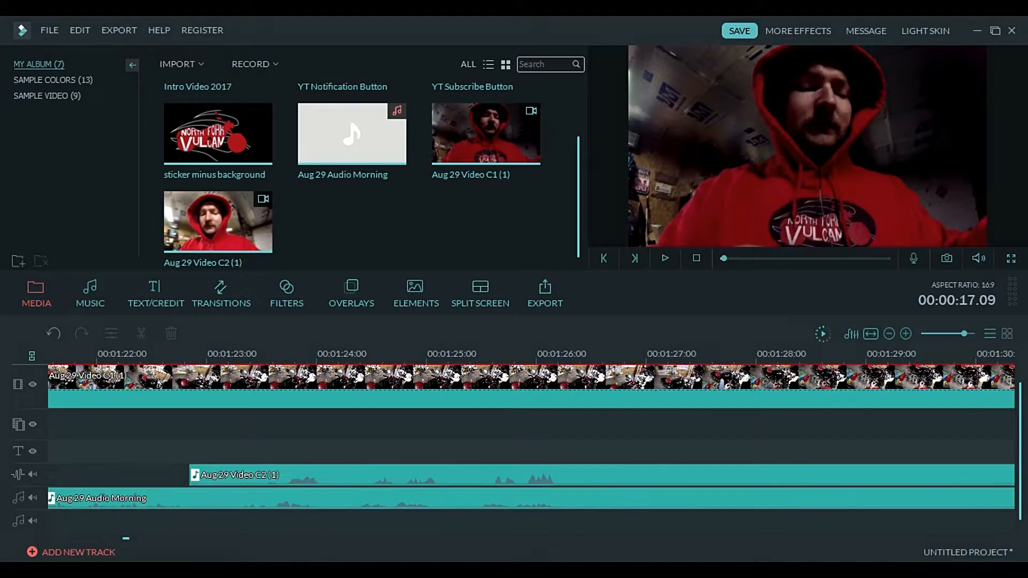
pyautogui.moveTo(241, 475); pyautogui.dragTo(229, 474)
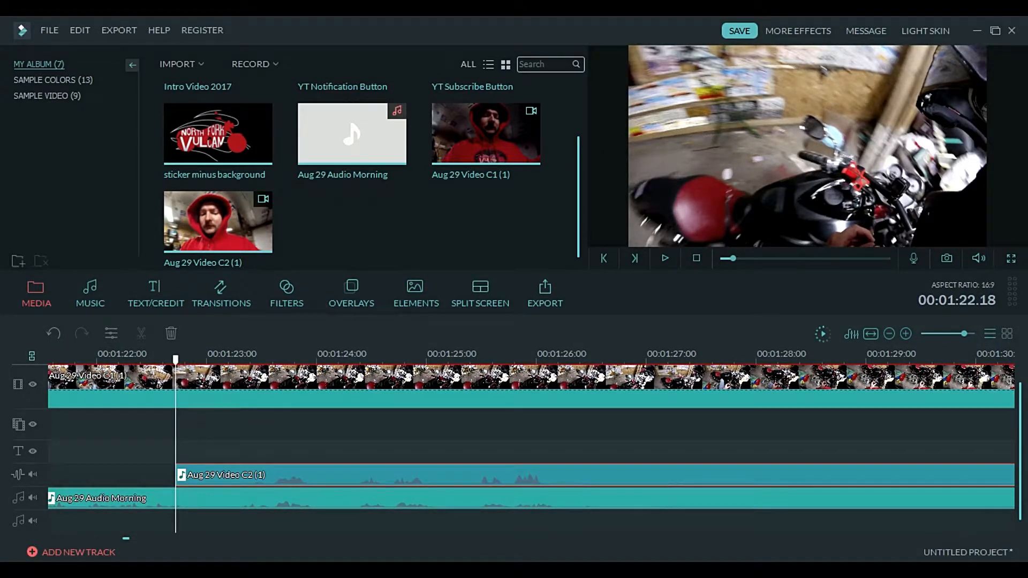
pyautogui.press('space')
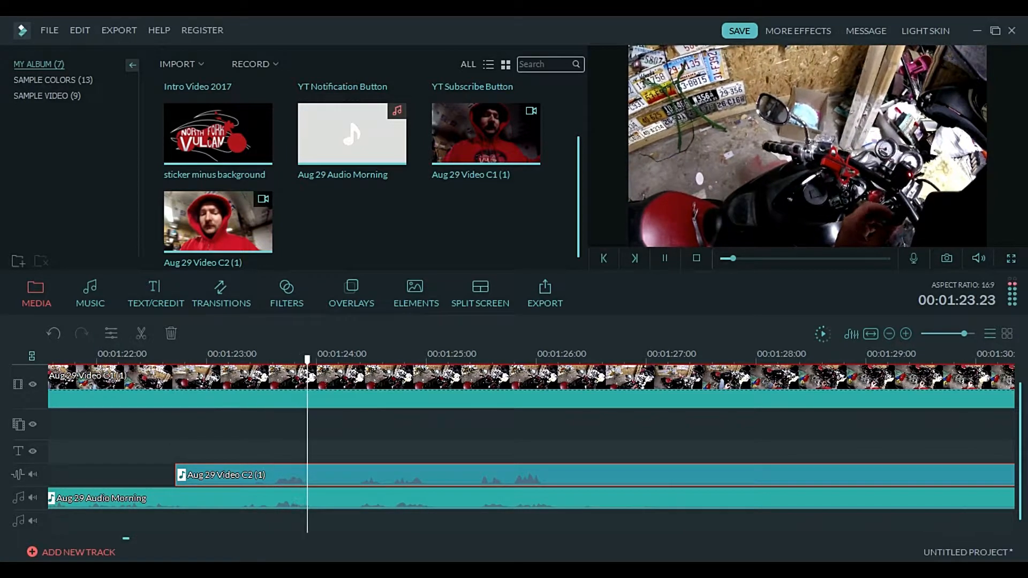
pyautogui.press('space')
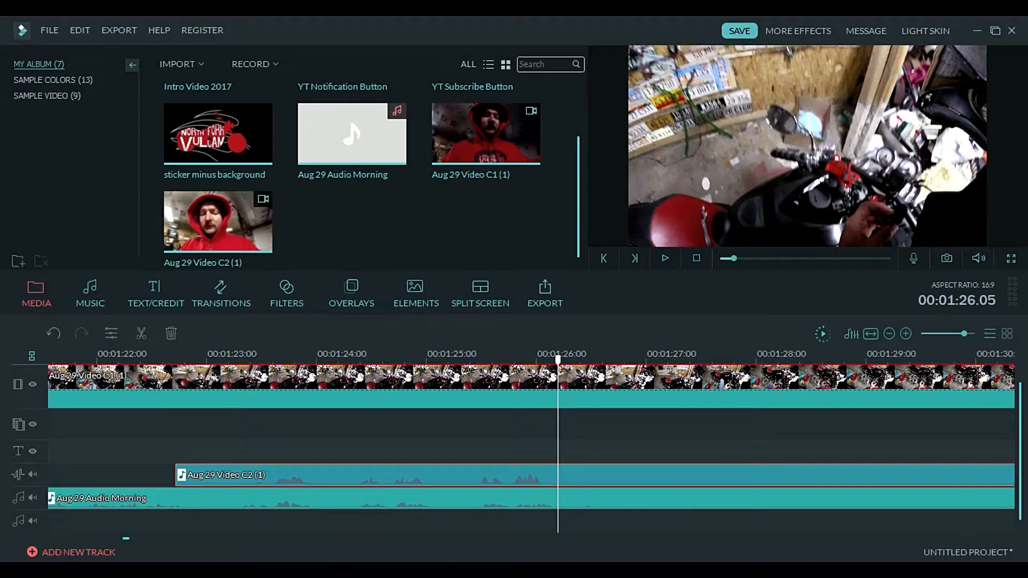
# Delete the Aug 29 Video C2 (1) clip that follows the C1 clip on the main video track
pyautogui.moveTo(964, 333); pyautogui.dragTo(950, 333)
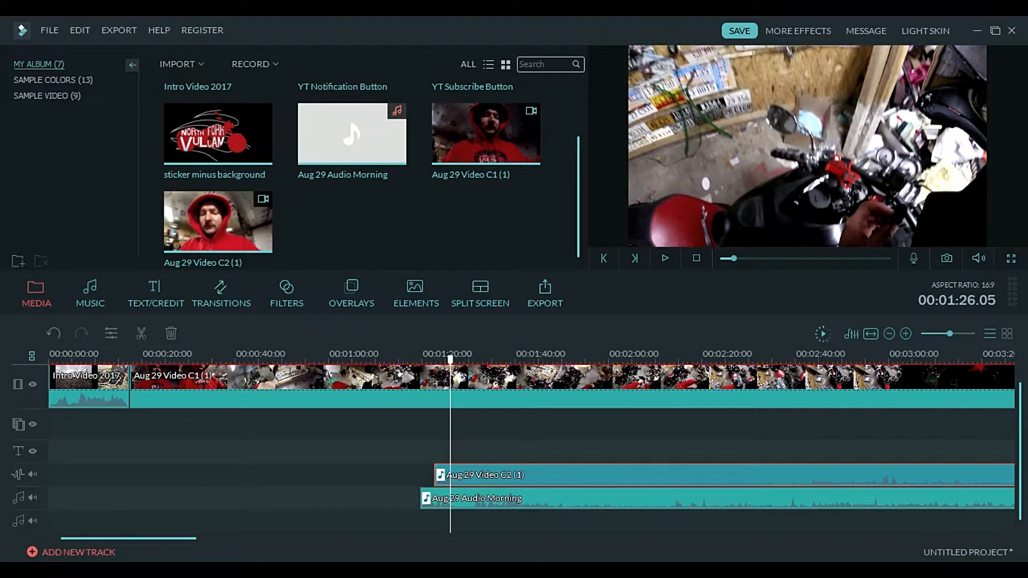
pyautogui.moveTo(128, 538); pyautogui.dragTo(521, 539)
pyautogui.click(163, 385)
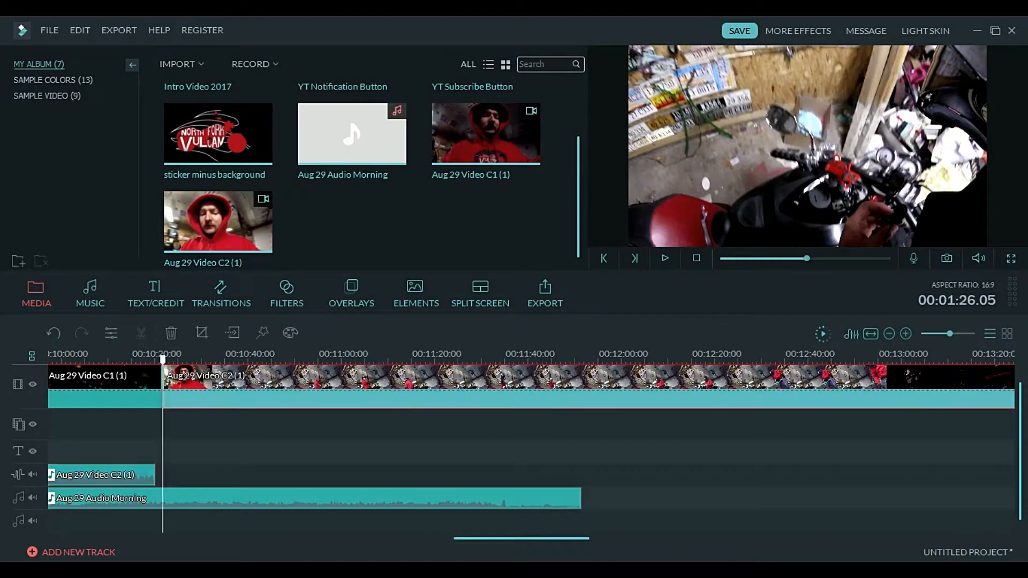
pyautogui.press('Delete')
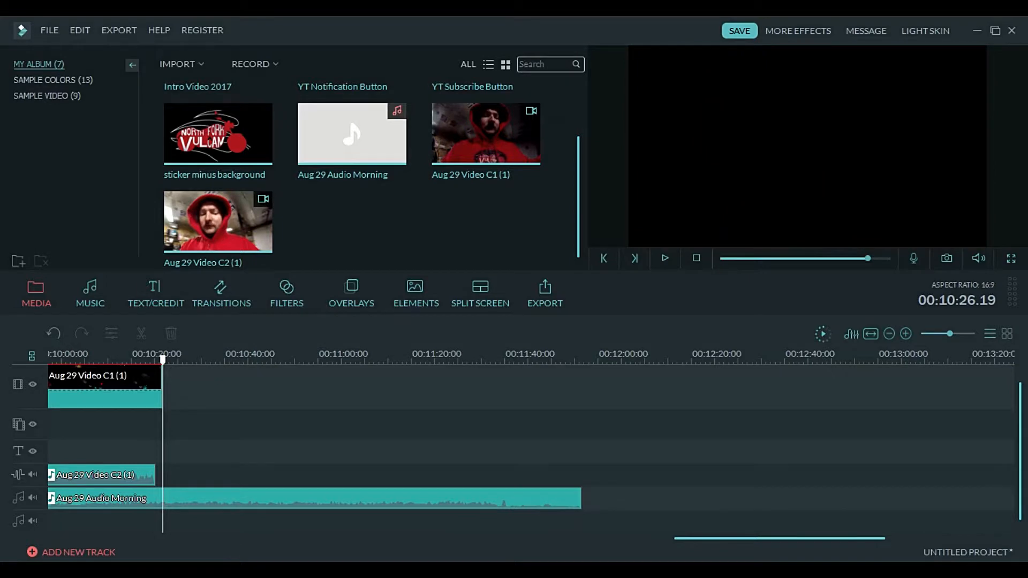
# Place Aug 29 Video C2 (1) on the overlay track alongside the C1 clip and line up its end with the detached C2 audio
pyautogui.moveTo(779, 539); pyautogui.dragTo(612, 539)
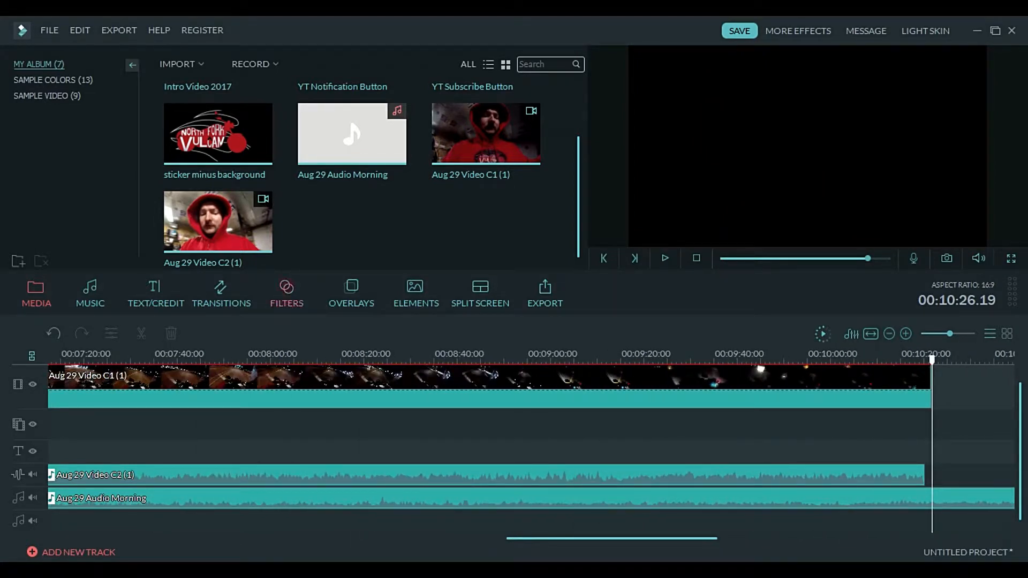
pyautogui.moveTo(217, 221); pyautogui.dragTo(130, 424)
pyautogui.hscroll(15, 91, 423)
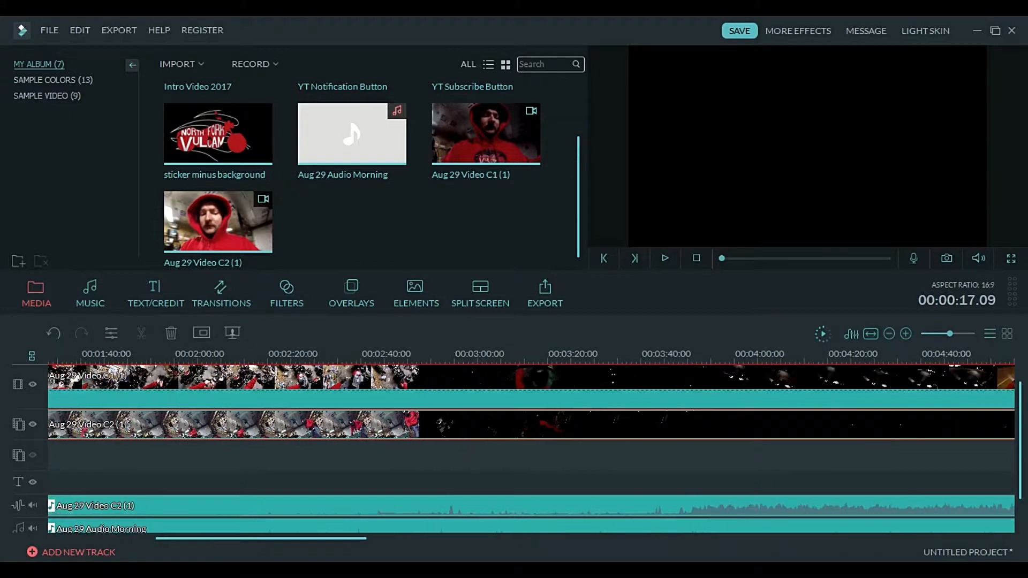
pyautogui.hscroll(10, 91, 422)
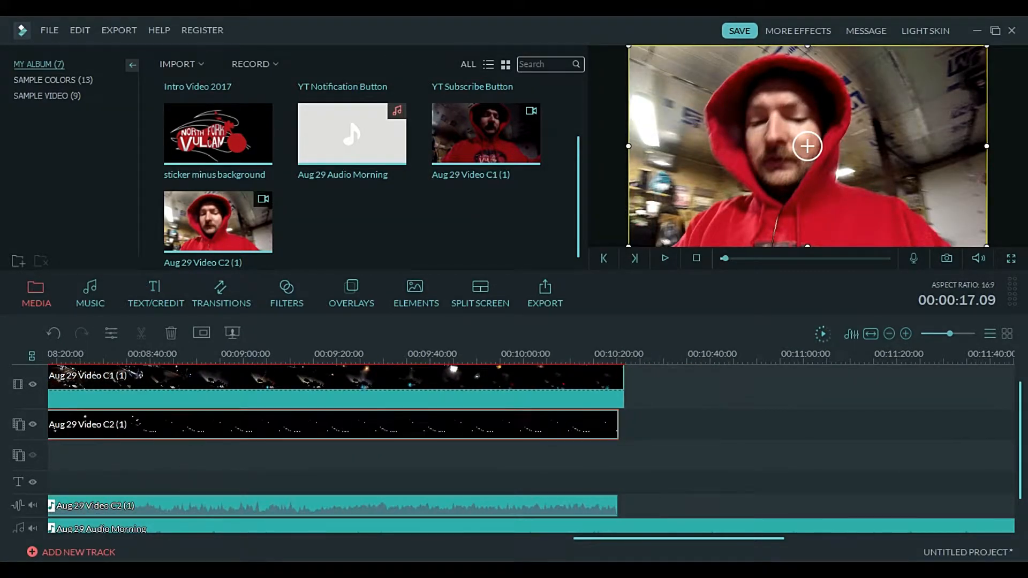
pyautogui.moveTo(617, 424)
pyautogui.mouseDown()
pyautogui.moveTo(605, 424)
pyautogui.moveTo(618, 424)
pyautogui.mouseUp()
# Play from about 00:01:20 to check the C2 picture against the audio, and compare the clip ends near 00:10:20
pyautogui.moveTo(678, 538); pyautogui.dragTo(200, 539)
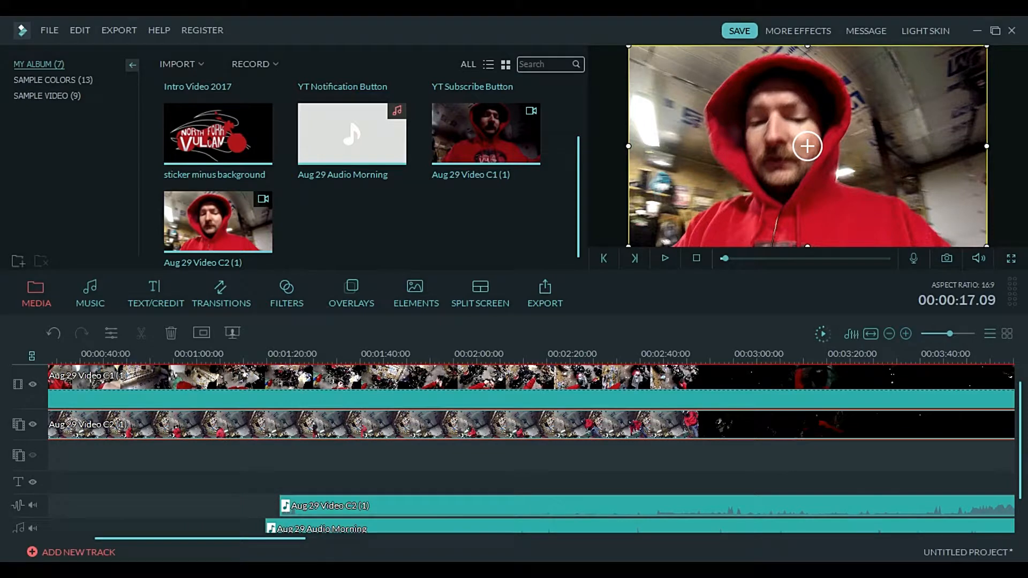
pyautogui.click(269, 357)
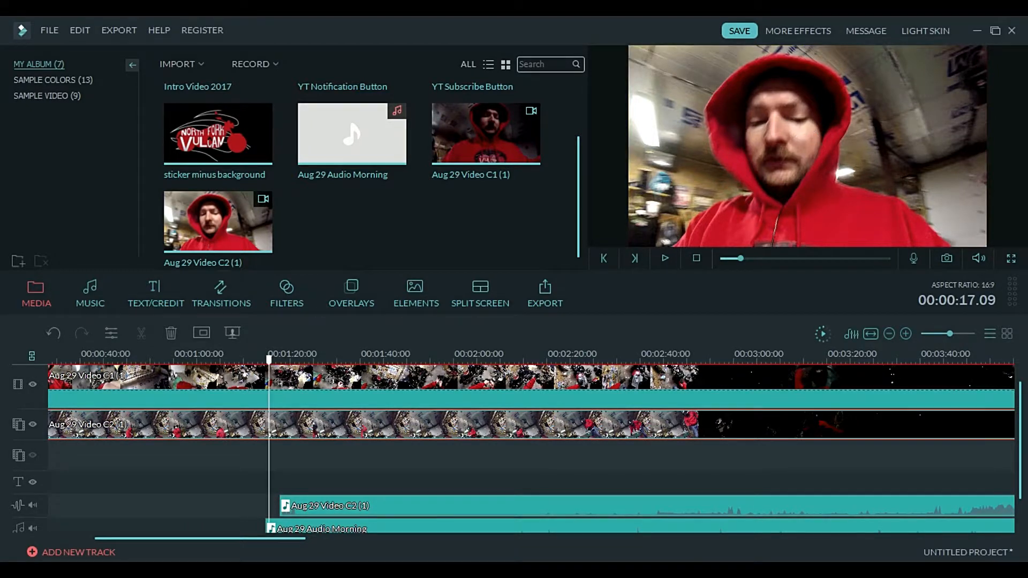
pyautogui.press('space')
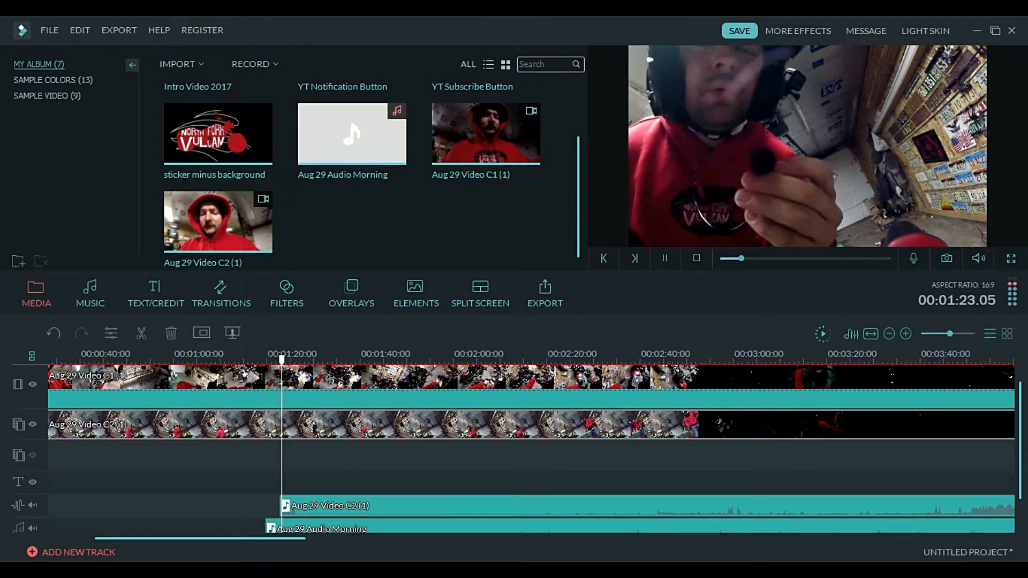
pyautogui.press('space')
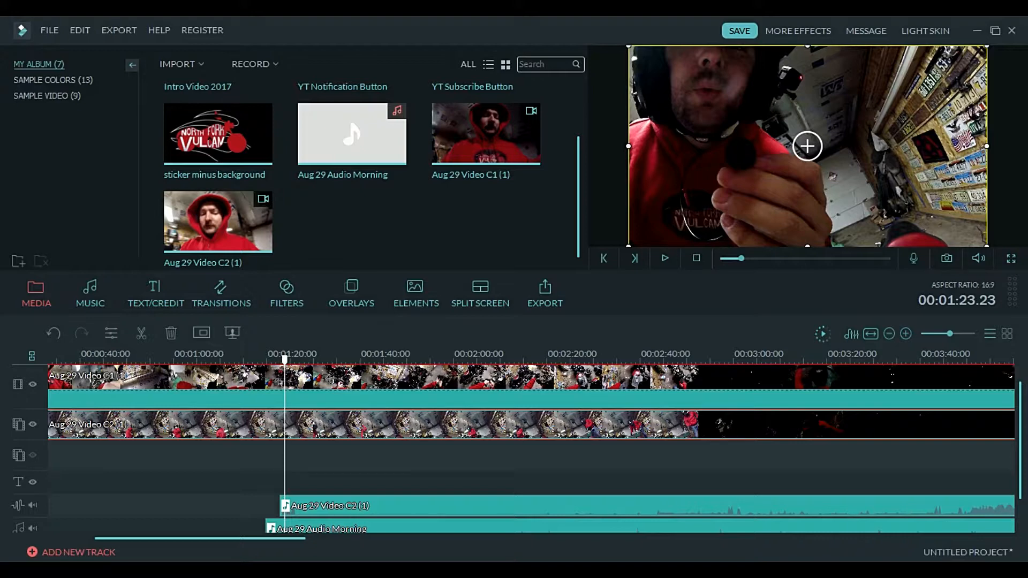
pyautogui.hscroll(10, 530, 434)
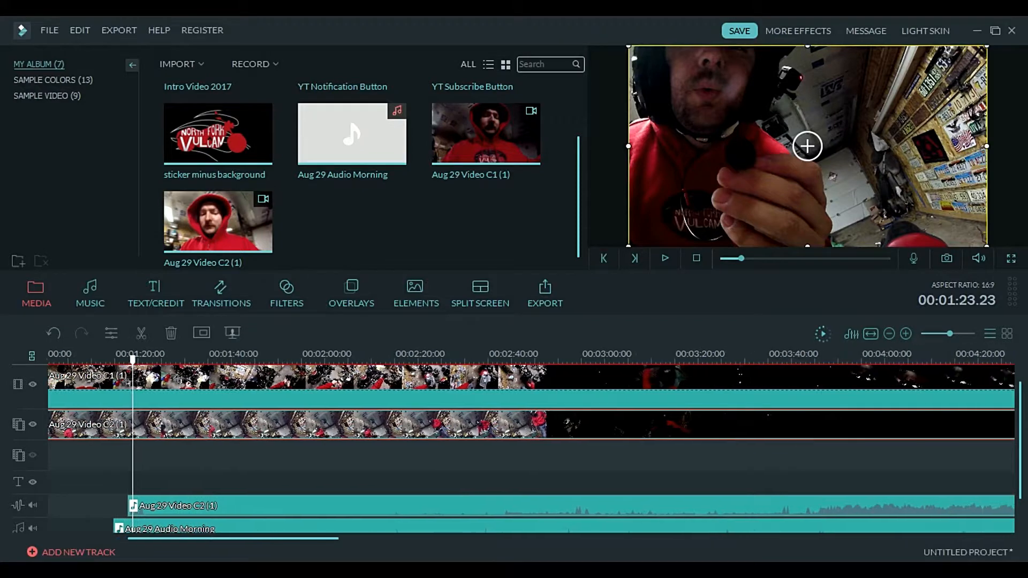
pyautogui.hscroll(10, 530, 445)
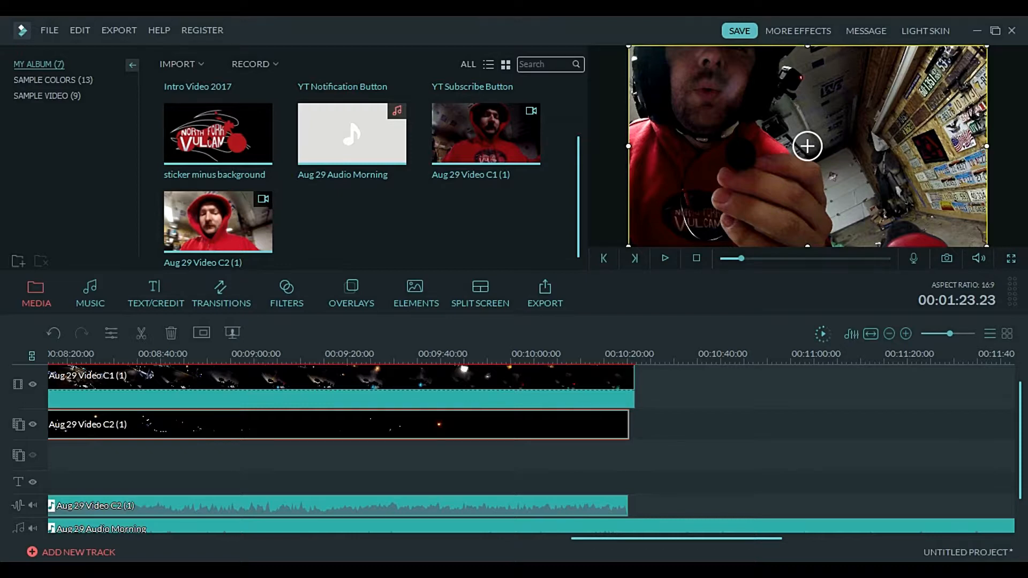
# Nudge the Aug 29 Video C2 (1) clip slightly earlier on the overlay track to match the end of the detached C2 audio
pyautogui.hotkey('ctrl', '=')
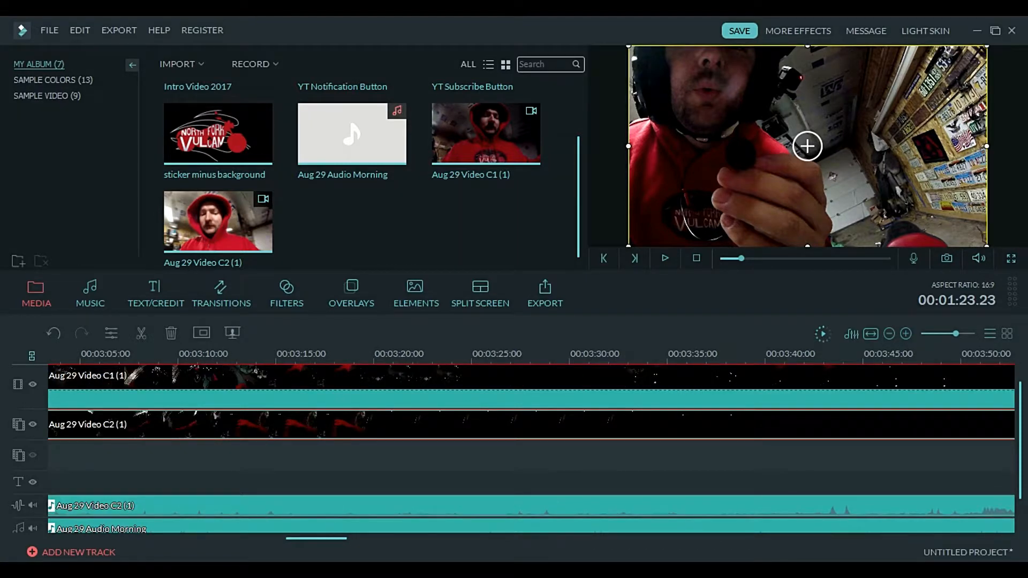
pyautogui.hscroll(6, 530, 444)
pyautogui.hscroll(8, 530, 445)
pyautogui.hscroll(5, 530, 445)
pyautogui.hscroll(1, 530, 444)
pyautogui.moveTo(549, 424); pyautogui.dragTo(547, 425)
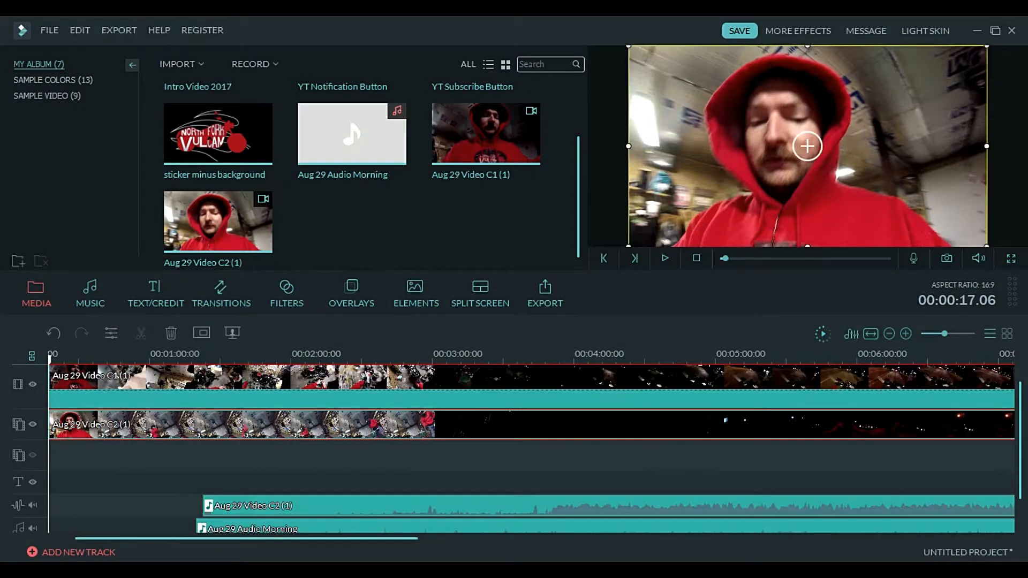
# Play from about 00:01:22 to recheck the C2 picture against the detached C2 audio and Aug 29 Audio Morning
pyautogui.click(196, 355)
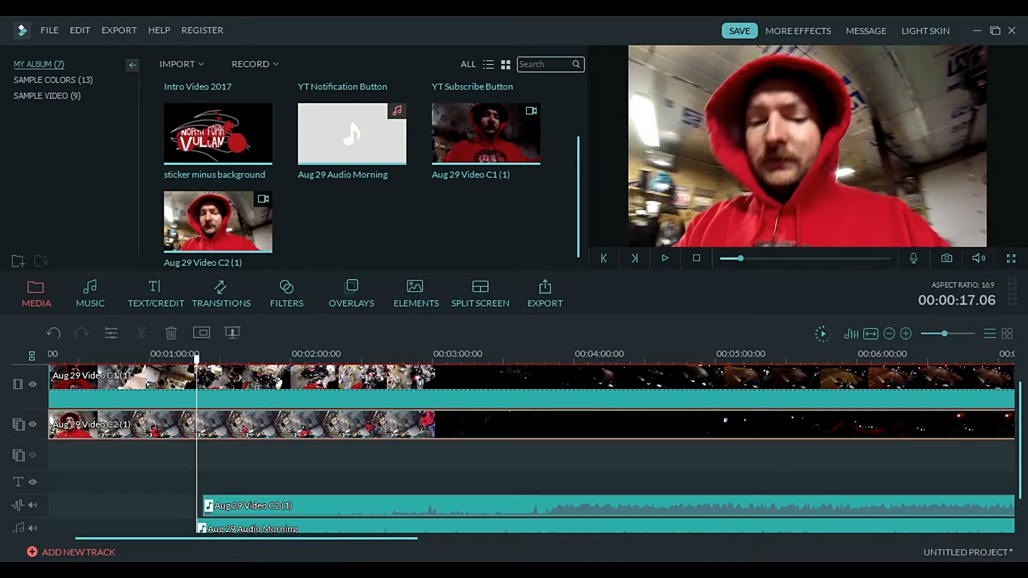
pyautogui.click(193, 355)
pyautogui.moveTo(193, 359); pyautogui.dragTo(202, 359)
pyautogui.press('space')
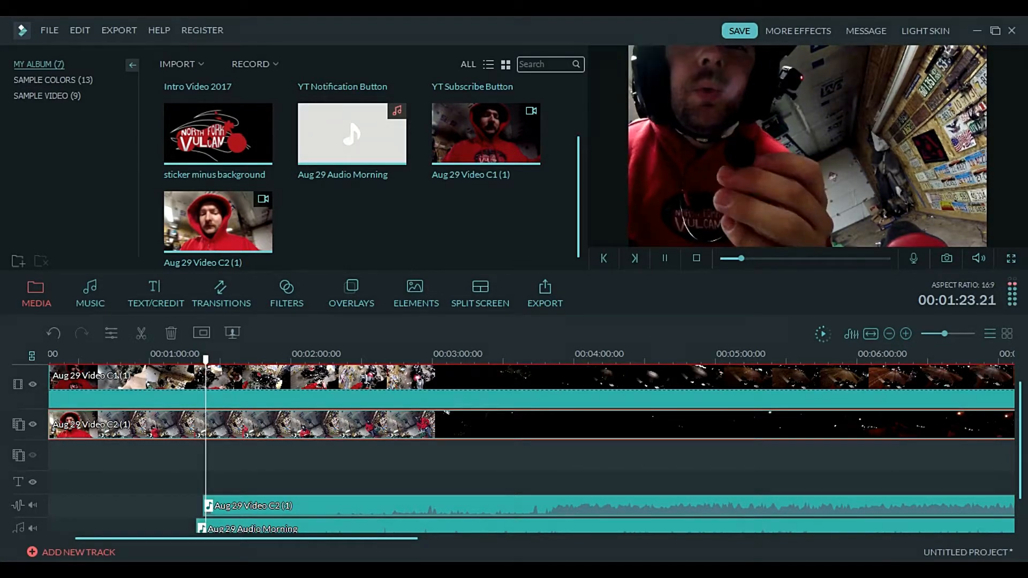
pyautogui.click(808, 145)
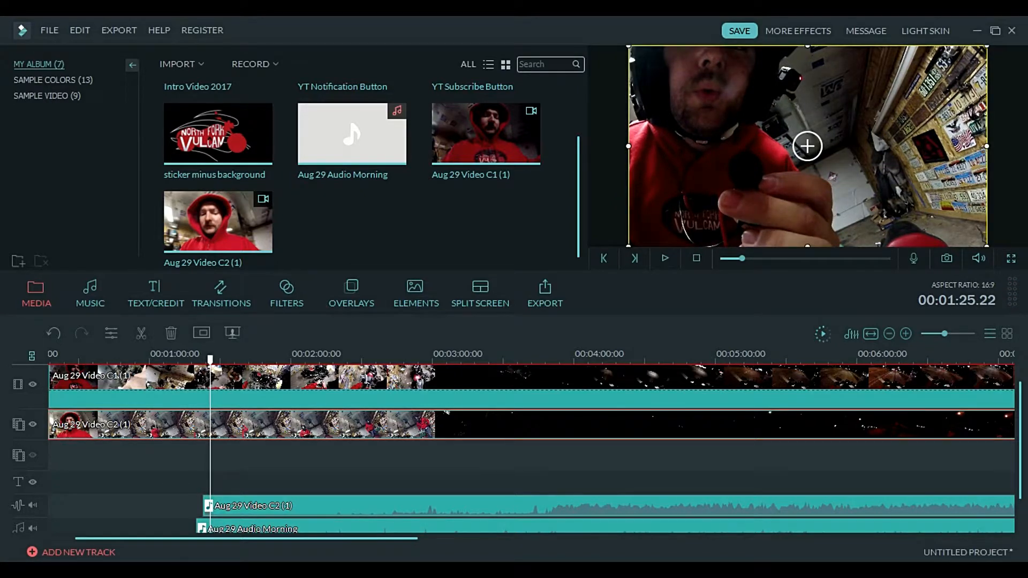
# Mute the built-in sound of both the Aug 29 Video C2 (1) overlay clip and the Aug 29 Video C1 (1) clip
pyautogui.rightClick(270, 426)
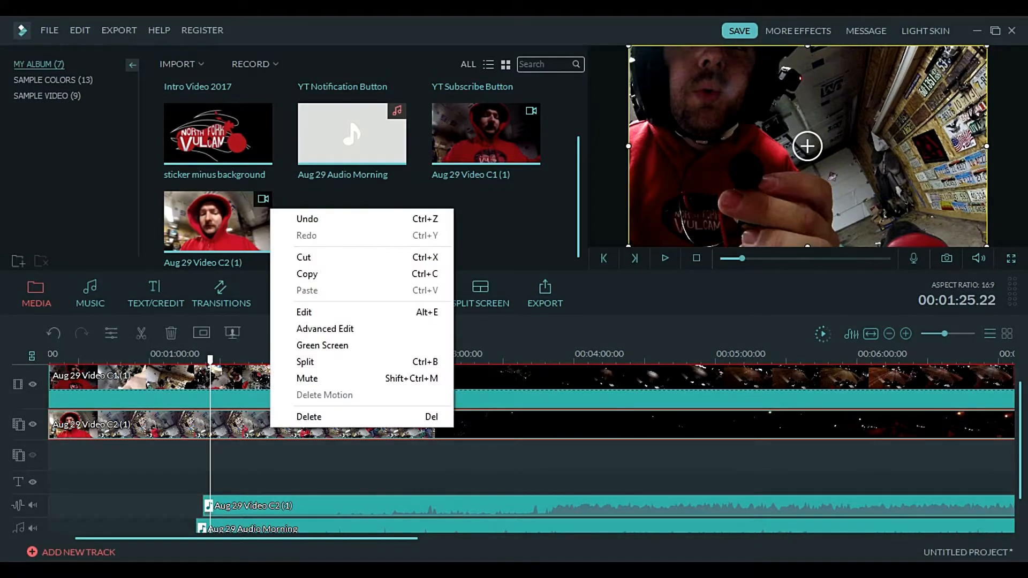
pyautogui.click(313, 378)
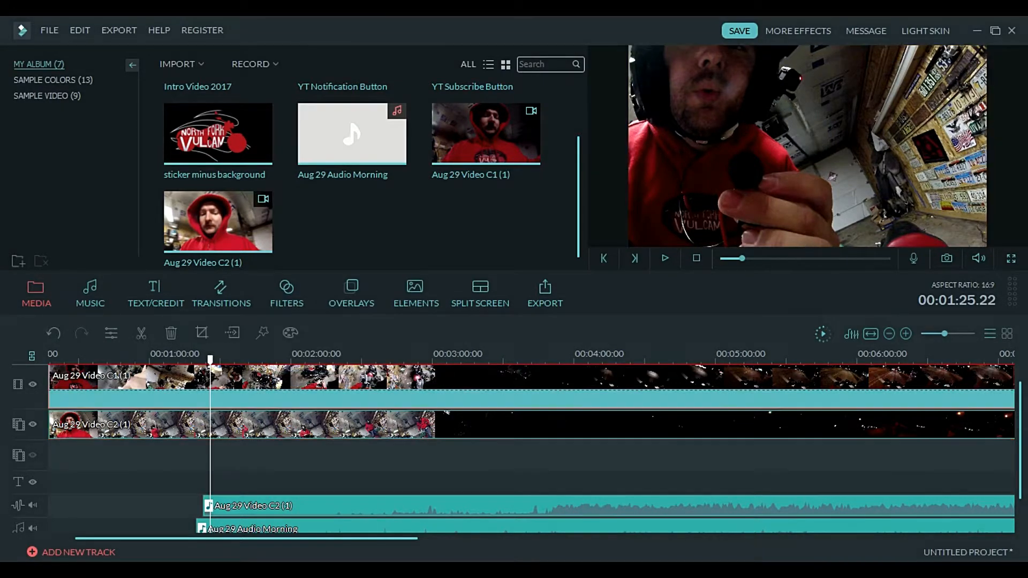
pyautogui.rightClick(338, 378)
pyautogui.click(329, 461)
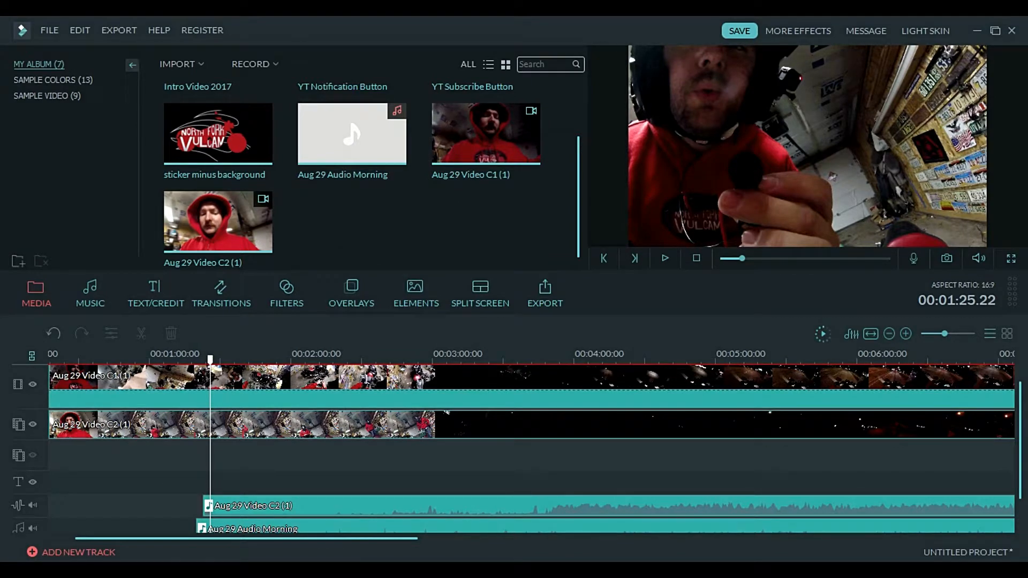
# Delete the detached Aug 29 Video C2 (1) audio and play on to check the picture with only Aug 29 Audio Morning
pyautogui.click(343, 505)
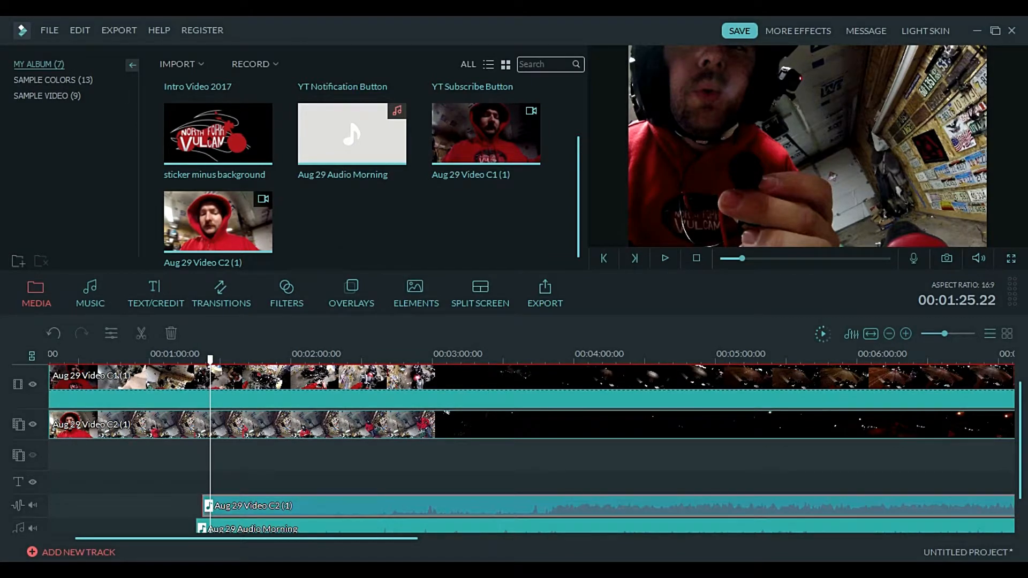
pyautogui.press('Delete')
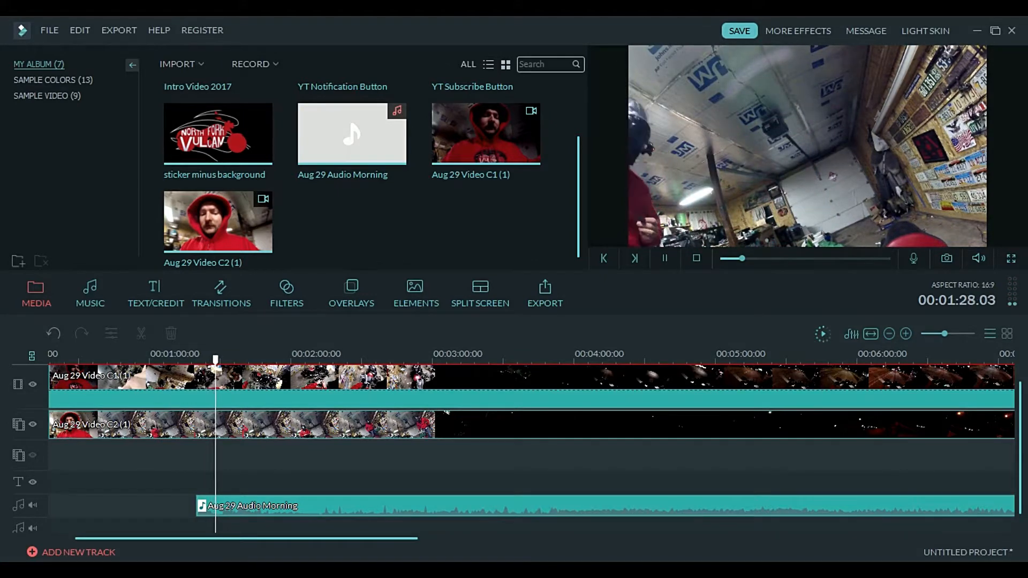
pyautogui.press('space')
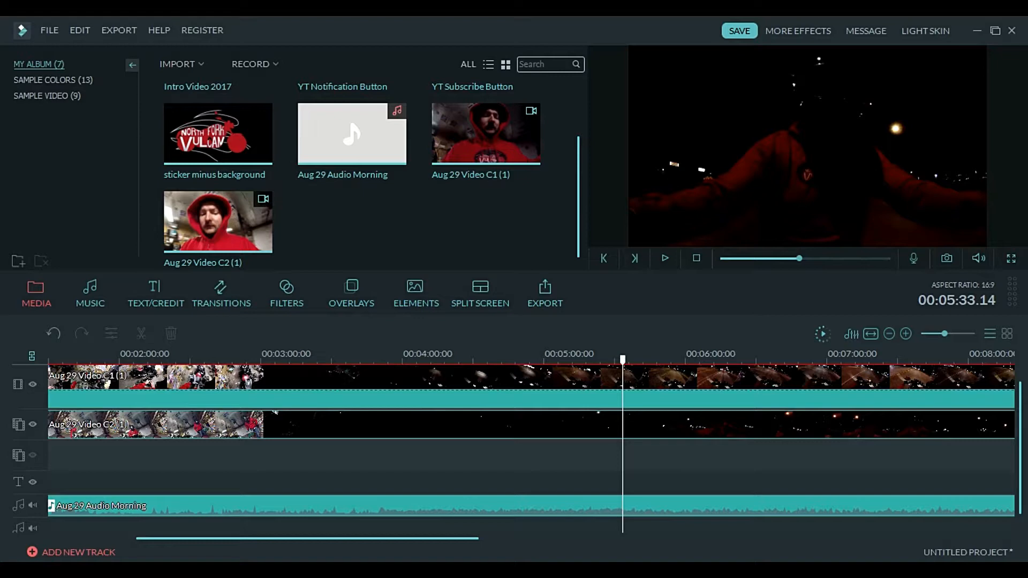
# Split the C1, C2 and Audio Morning clips together at 00:05:33.14 and delete the parts before the cut
pyautogui.moveTo(531, 520); pyautogui.dragTo(508, 391)
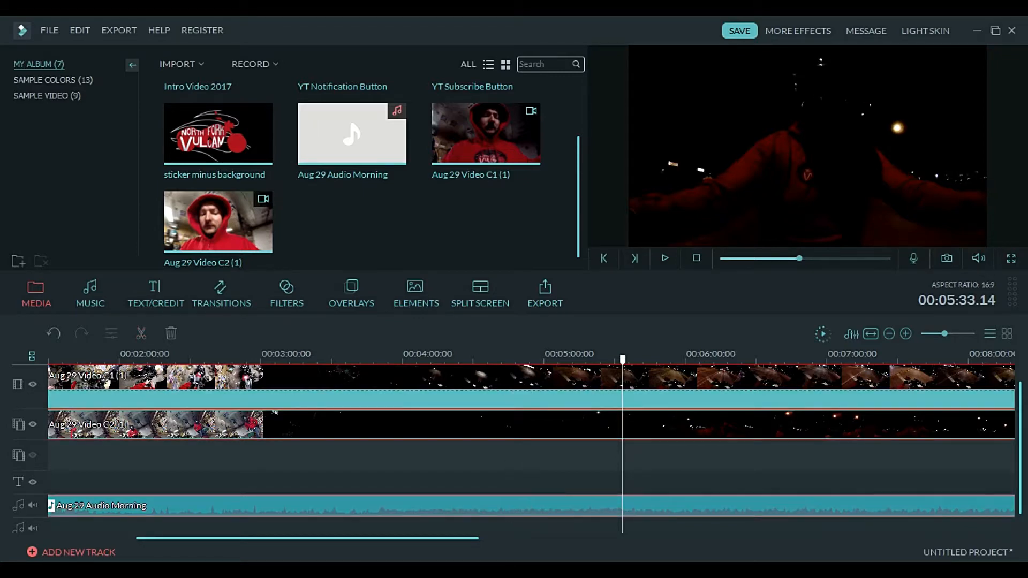
pyautogui.hotkey('ctrl', 'b')
pyautogui.moveTo(464, 522); pyautogui.dragTo(413, 406)
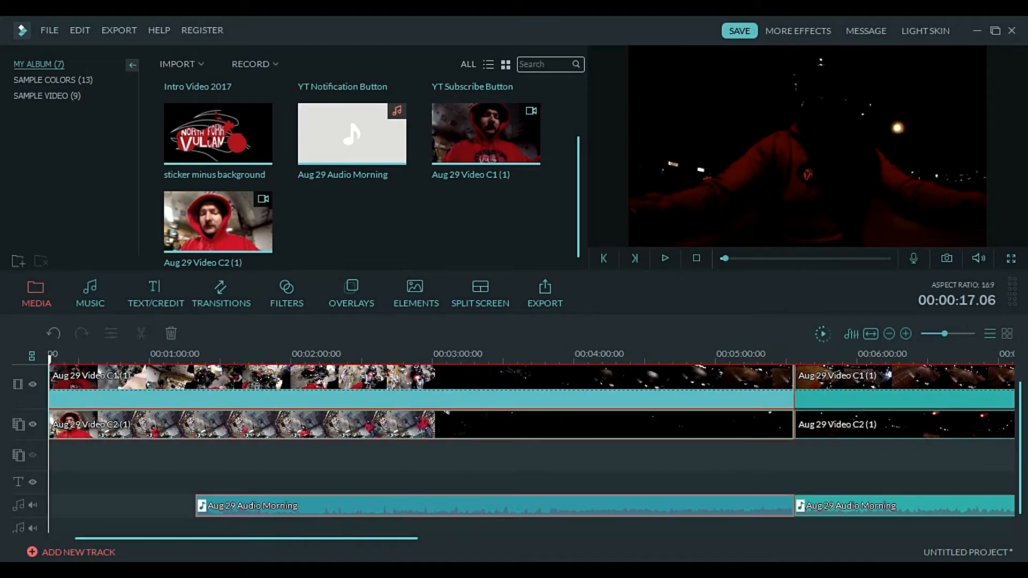
pyautogui.press('Delete')
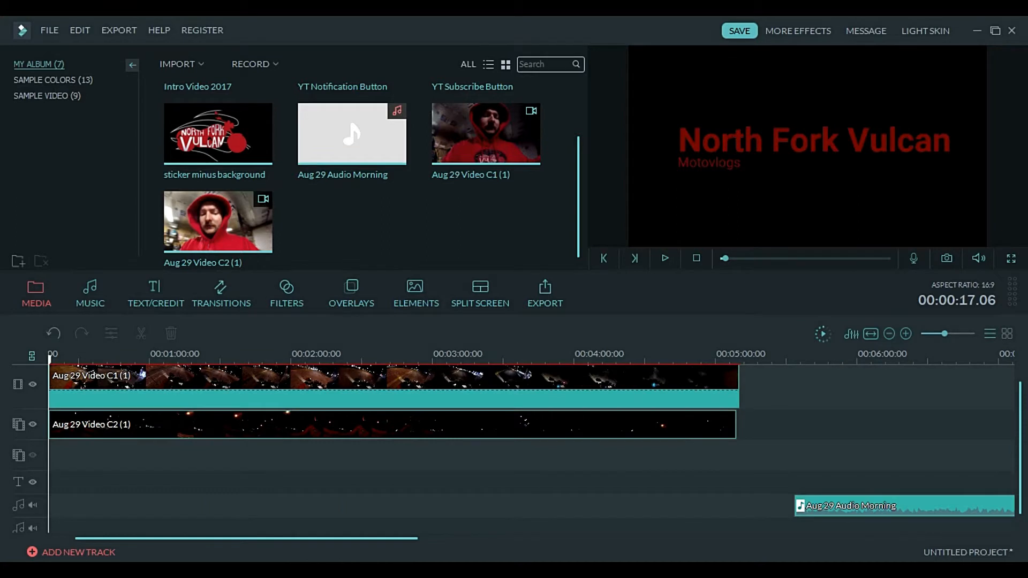
# Move the remaining Aug 29 Audio Morning clip to the start of the C1 and C2 clips and play from there
pyautogui.moveTo(851, 506); pyautogui.dragTo(160, 497)
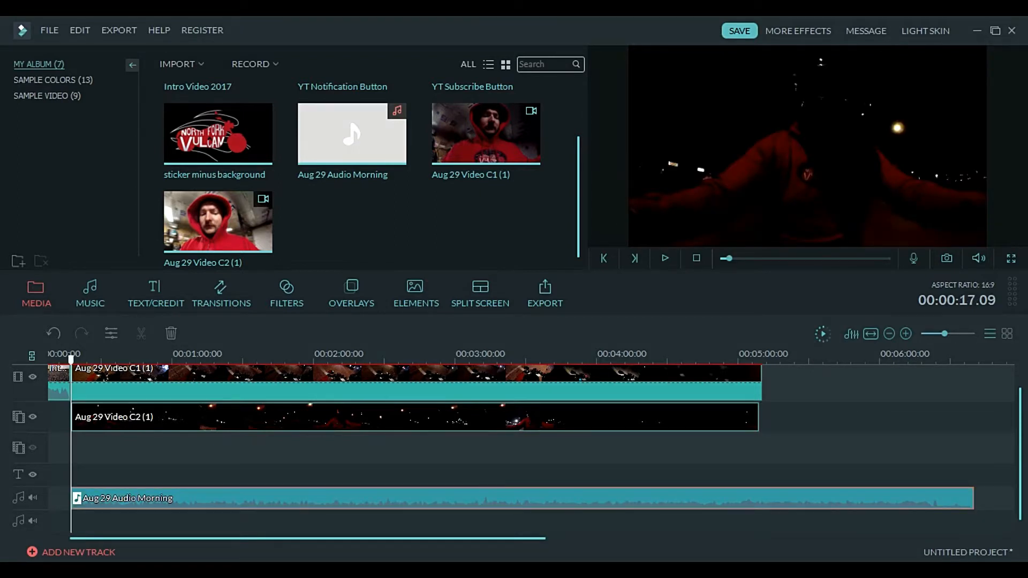
pyautogui.scroll(1, 518, 444)
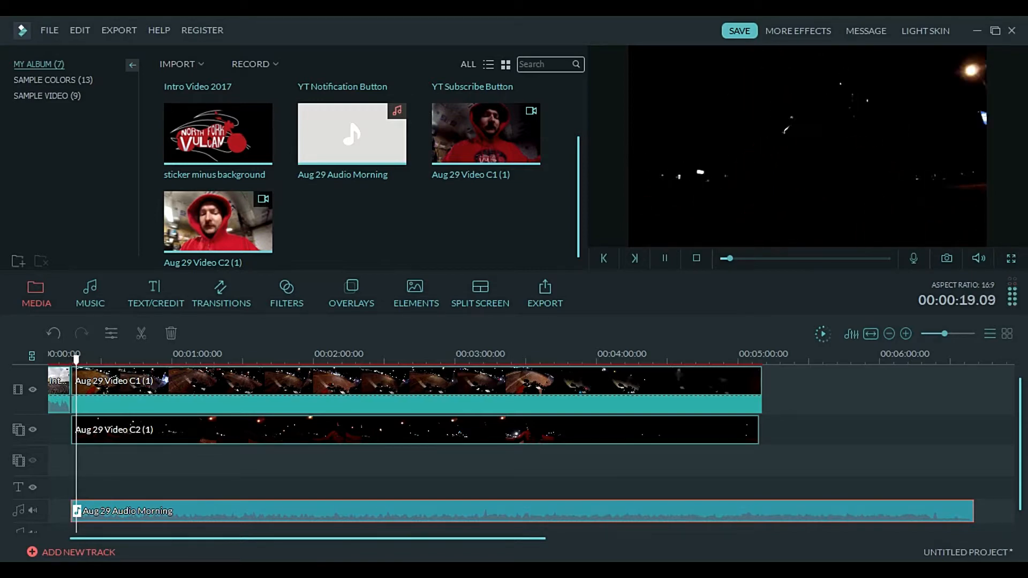
# Hide, show and again hide the C2 overlay track during playback to switch between the two camera views
pyautogui.click(33, 429)
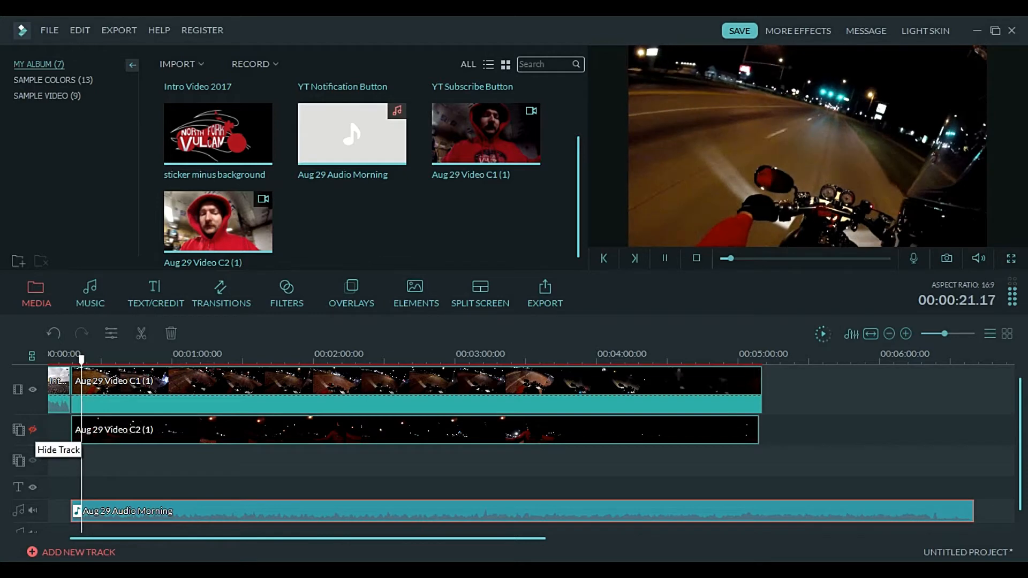
pyautogui.click(32, 429)
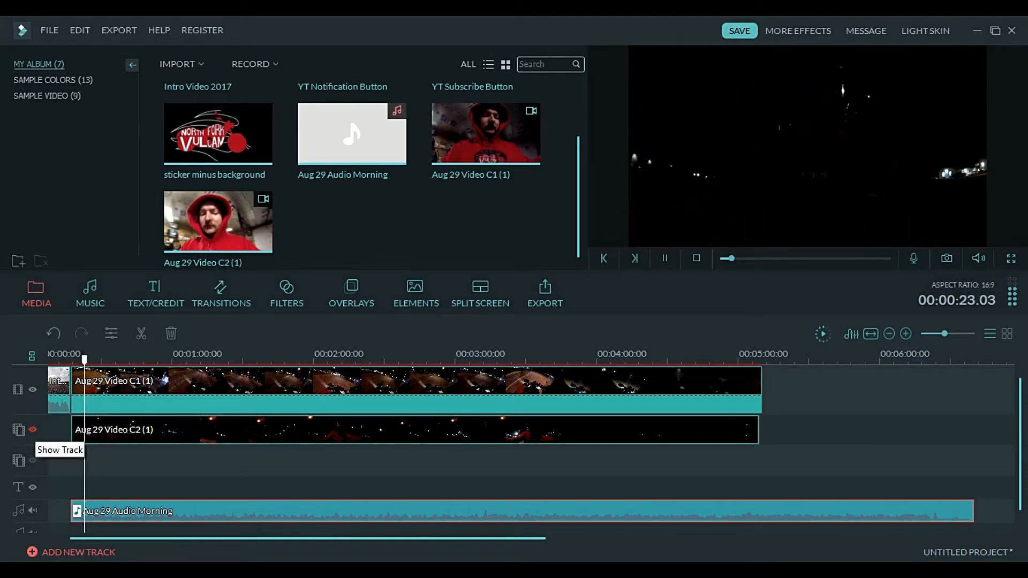
pyautogui.click(32, 429)
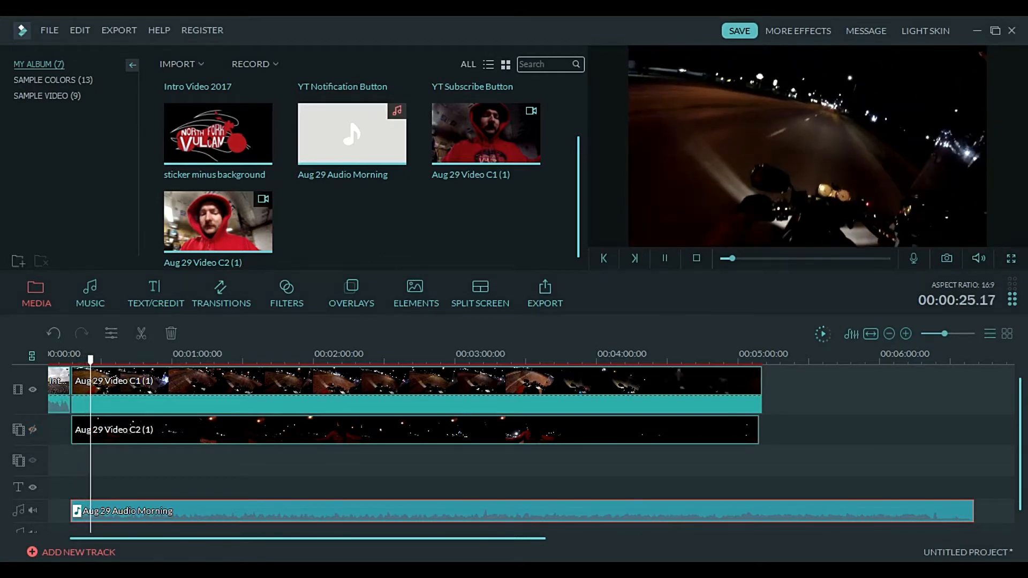